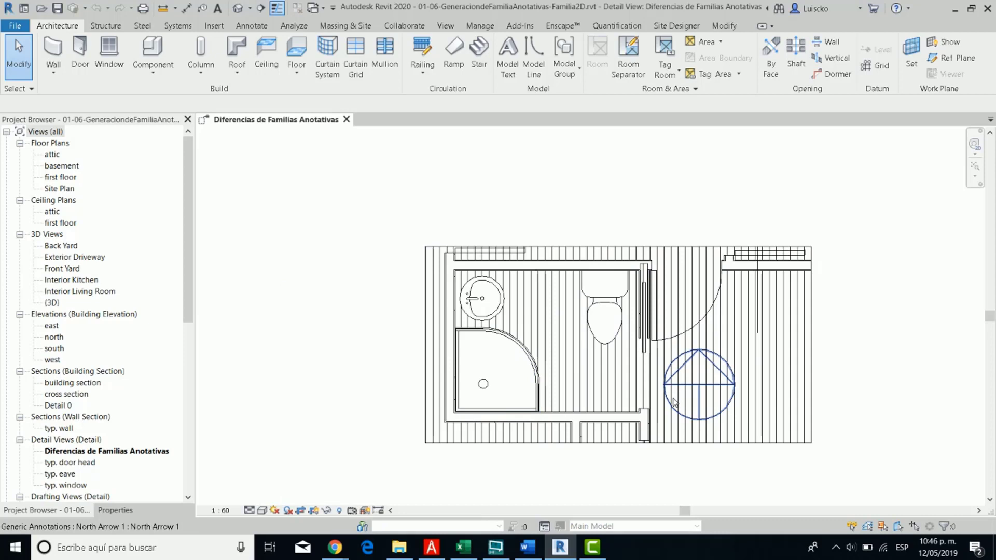
# Step: Open the family of the placed North Arrow 1 annotation for editing
pyautogui.click(674, 399)
pyautogui.click(116, 510)
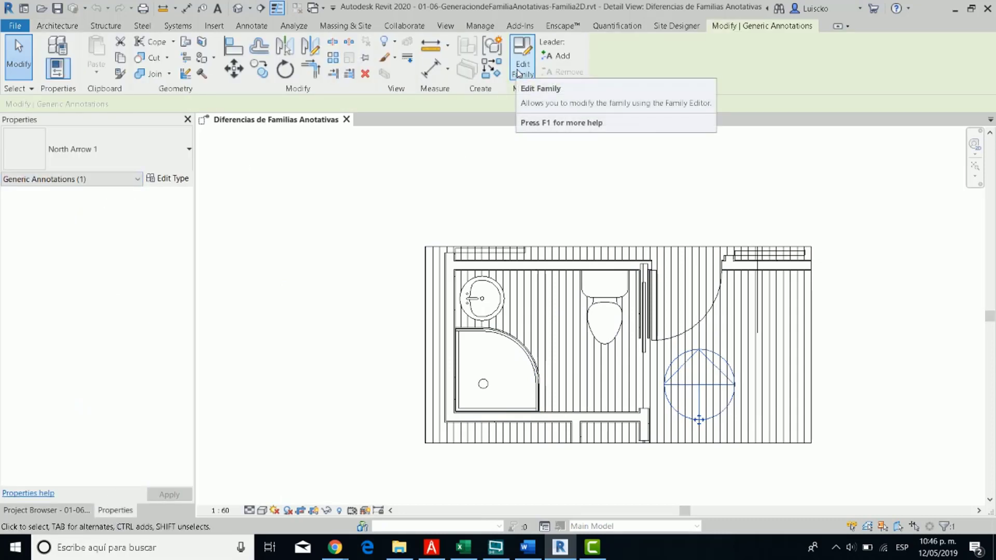
pyautogui.click(517, 70)
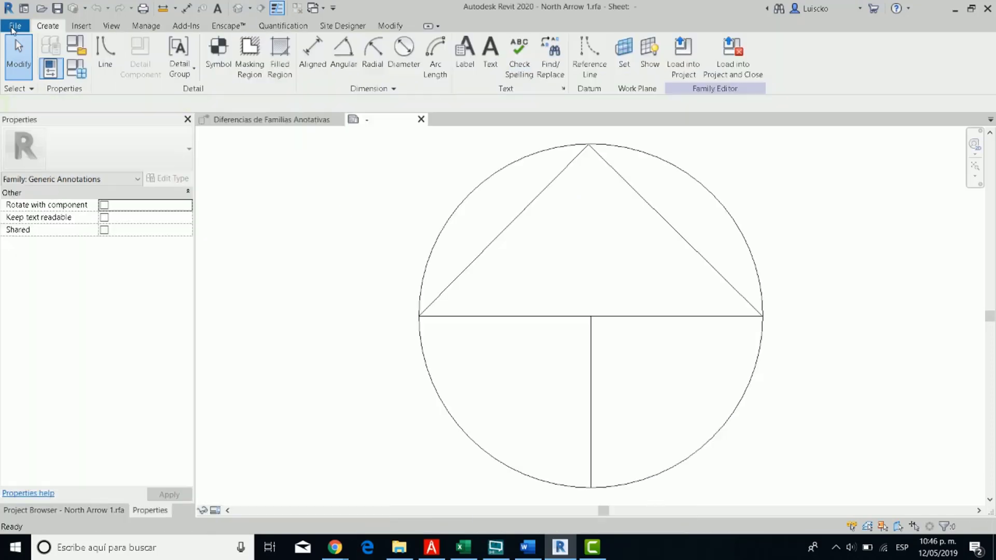
# Step: Save the family as 01-06-Generacion-De_familiaAnotativa.rfa in the Modulo_I folder of Expert_Revit_Families_2020 on the desktop
pyautogui.click(15, 26)
pyautogui.moveTo(44, 196)
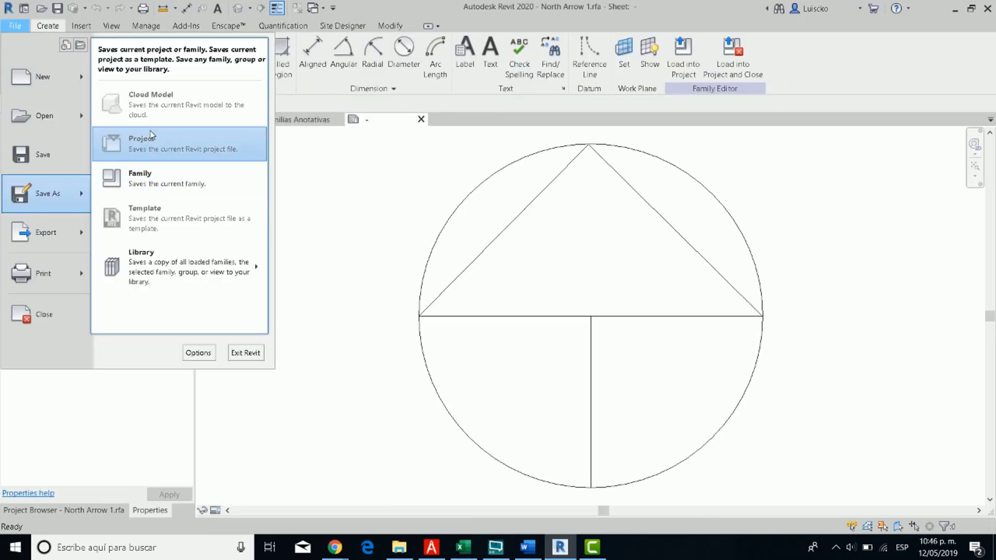
pyautogui.click(159, 185)
pyautogui.click(315, 369)
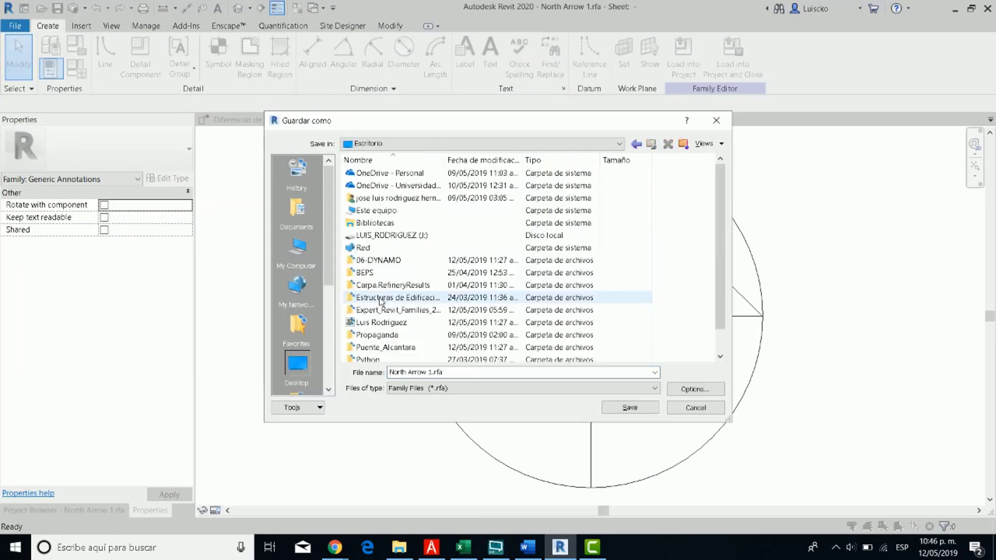
pyautogui.doubleClick(384, 309)
pyautogui.doubleClick(371, 173)
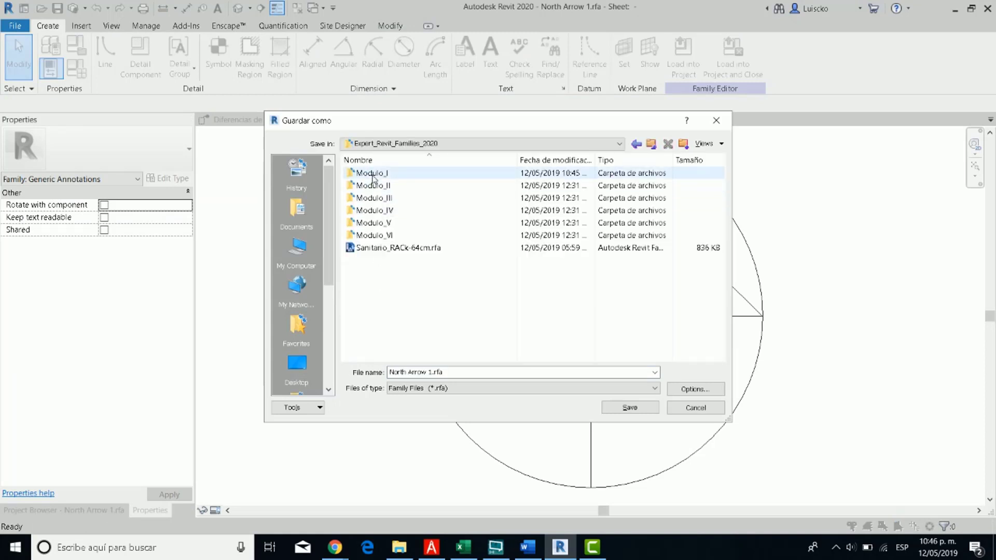
pyautogui.click(420, 236)
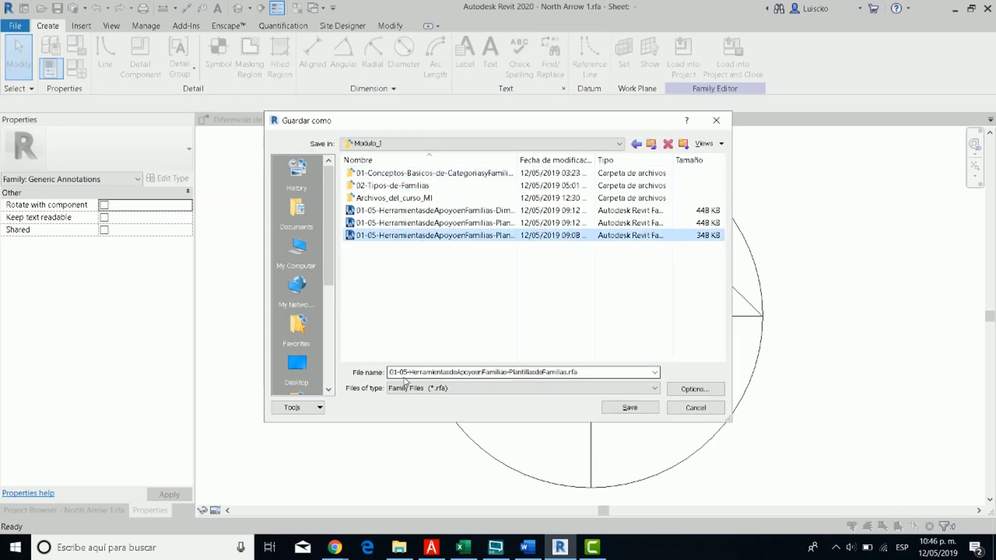
pyautogui.click(407, 372)
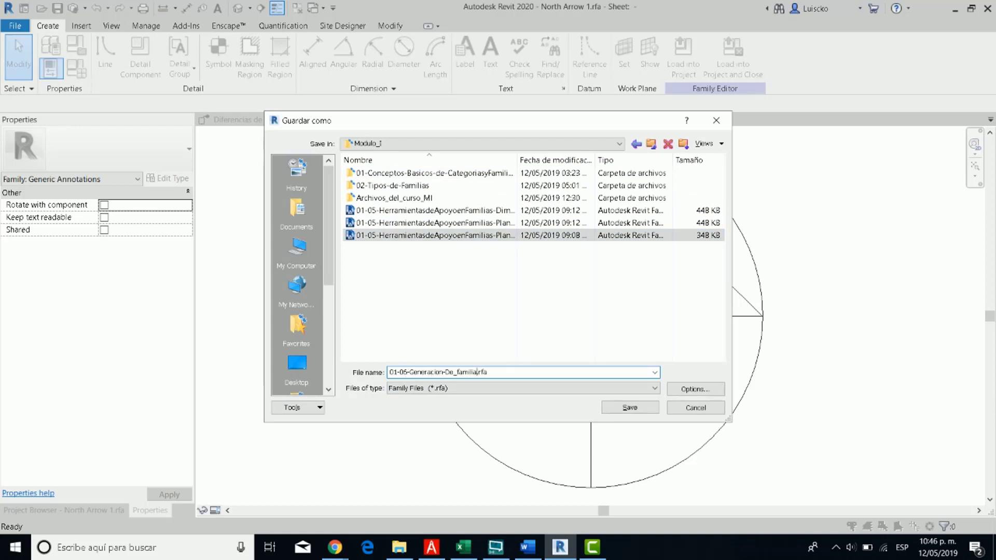
pyautogui.write('ativa')
pyautogui.press('Return')
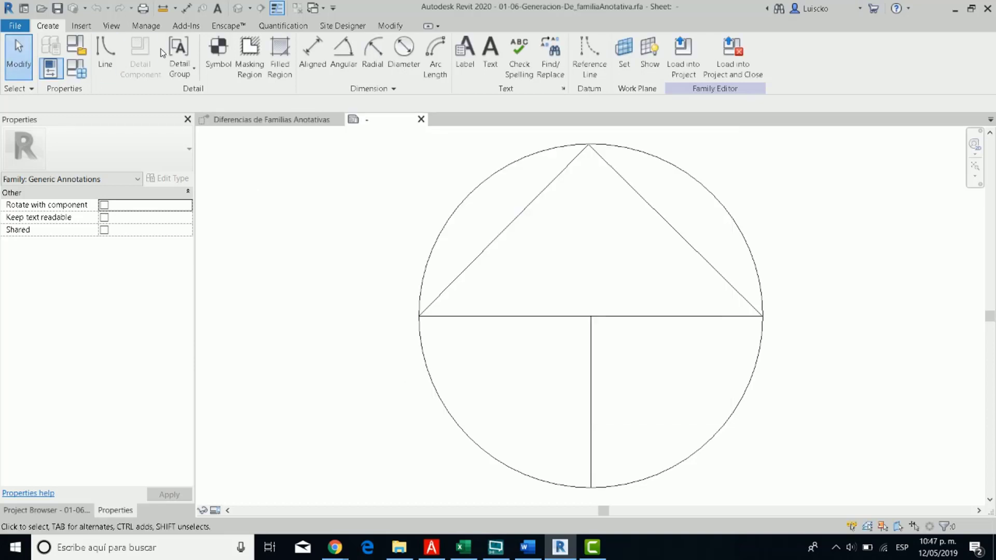
# Step: Import 01-06-GeneraciondeFamiliaAnotativas-CreaciondeFamilia2D.dwg with centimeter as the import units and select the imported compass rose
pyautogui.click(81, 26)
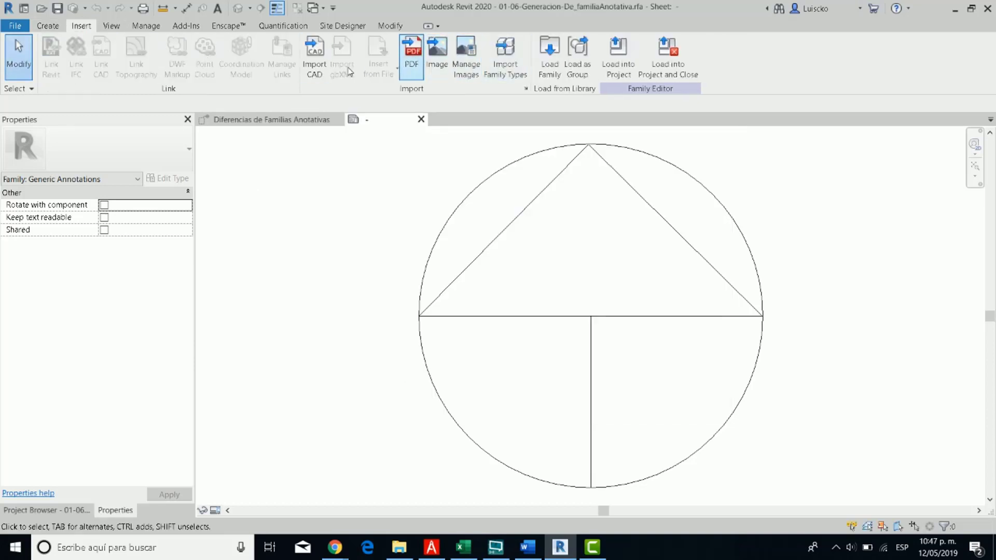
pyautogui.press('Escape')
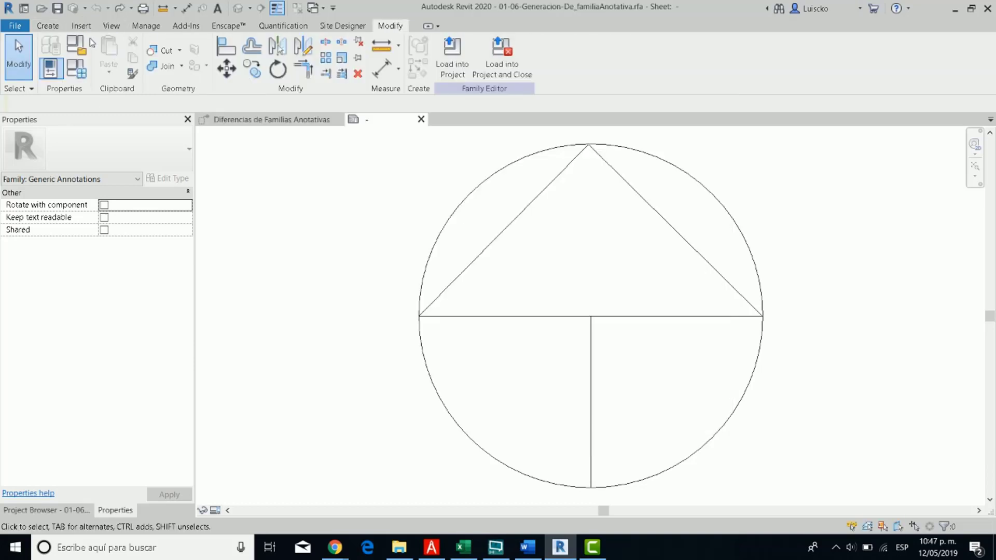
pyautogui.click(83, 26)
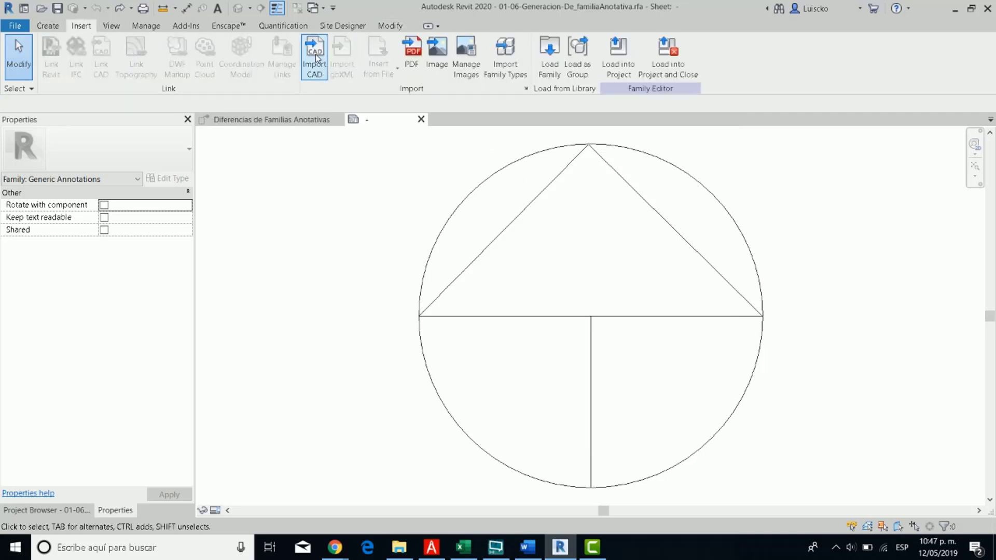
pyautogui.click(314, 56)
pyautogui.click(462, 418)
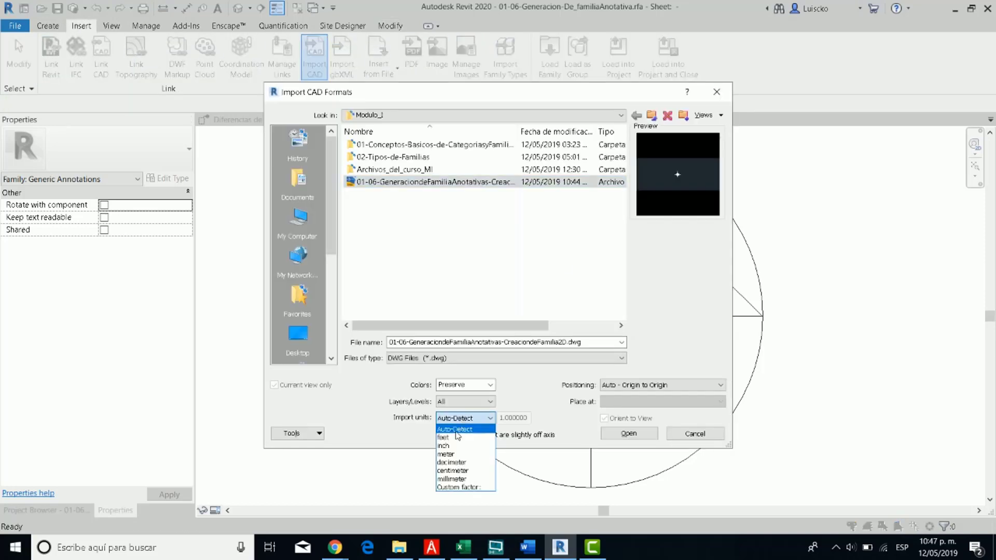
pyautogui.click(466, 470)
pyautogui.click(628, 434)
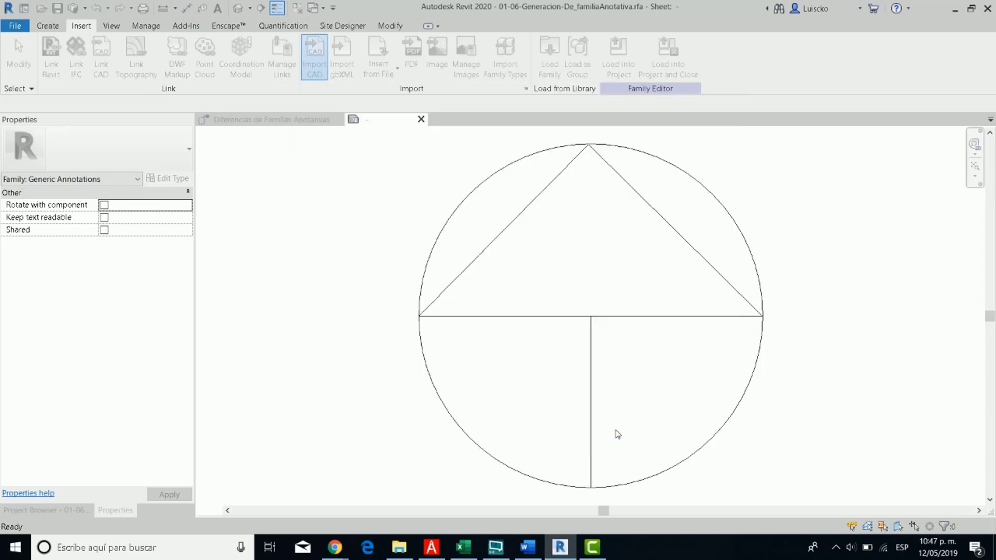
pyautogui.click(772, 201)
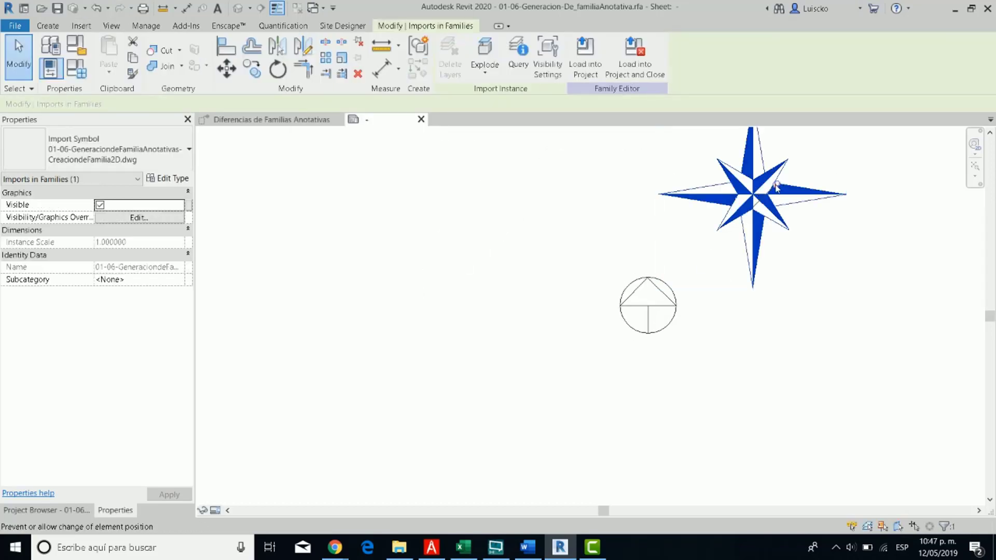
# Step: Move the imported compass rose so its center coincides with the center of the original north arrow circle
pyautogui.moveTo(758, 194); pyautogui.dragTo(654, 306)
pyautogui.scroll(5, 656, 309)
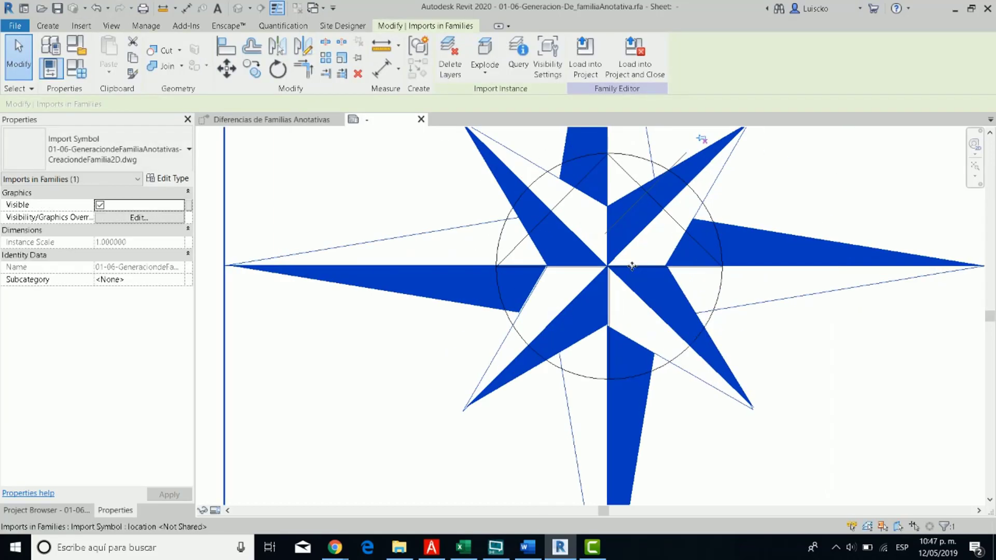
pyautogui.scroll(6, 632, 266)
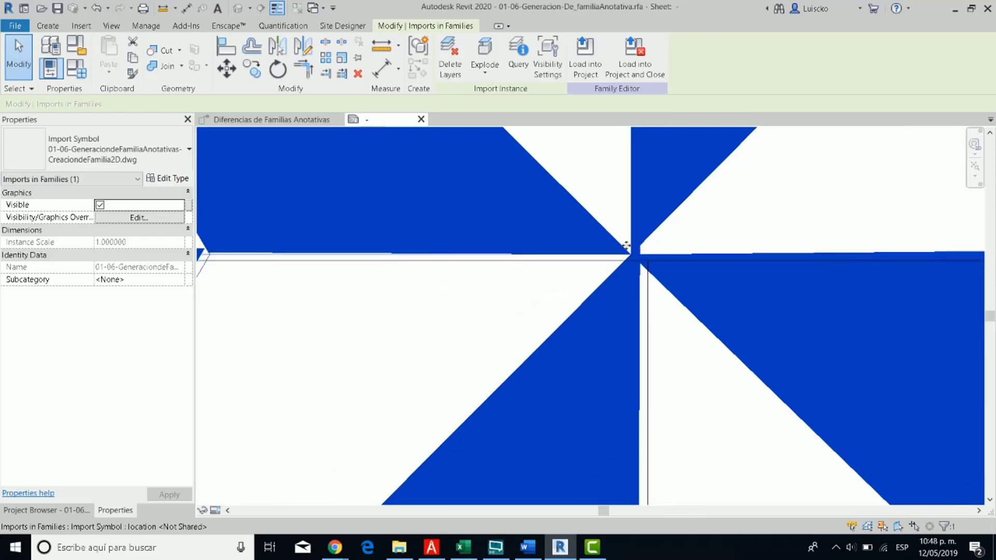
pyautogui.moveTo(626, 246); pyautogui.dragTo(471, 182)
pyautogui.scroll(-2, 482, 200)
pyautogui.press('m')
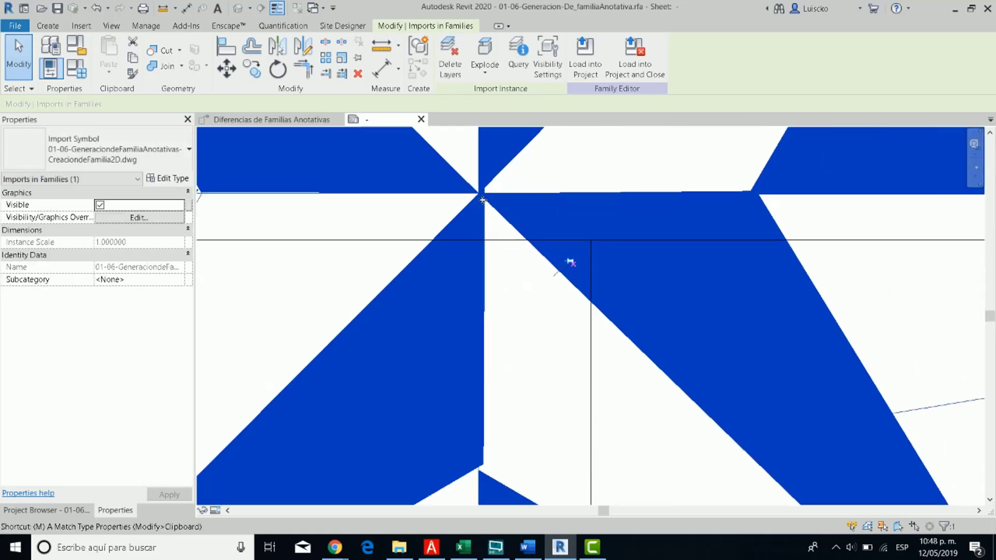
pyautogui.press('v')
pyautogui.click(483, 196)
pyautogui.click(590, 240)
pyautogui.scroll(-5, 584, 269)
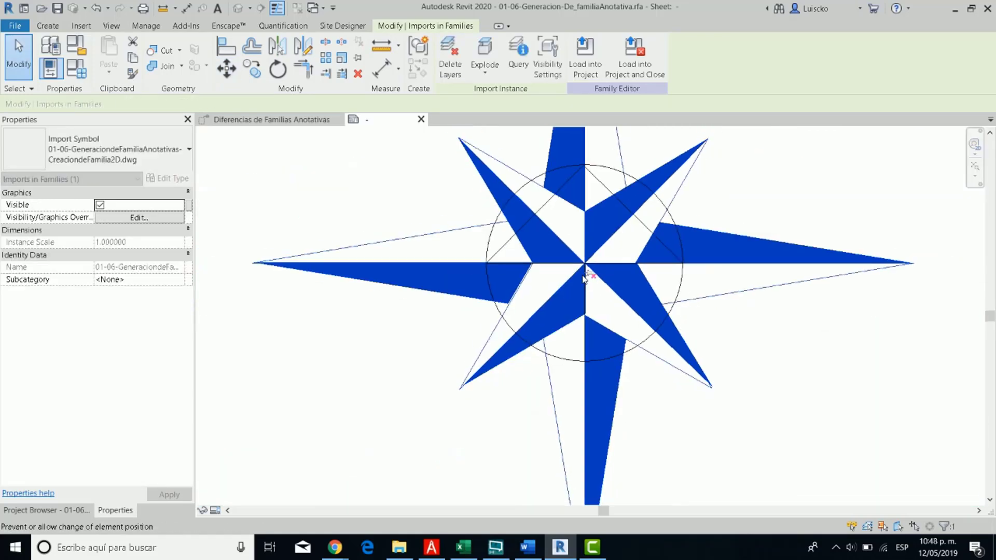
pyautogui.press('f')
pyautogui.press('t')
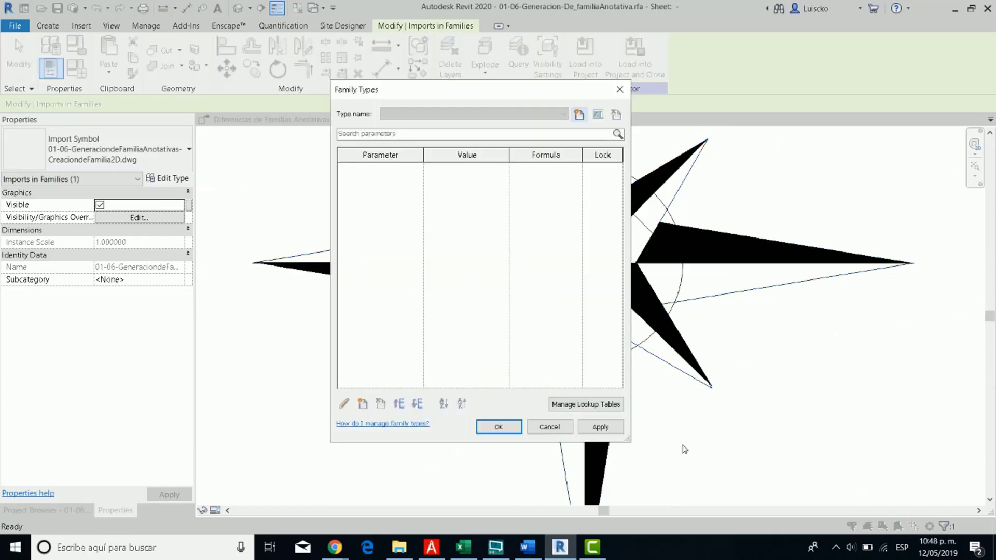
pyautogui.click(562, 432)
pyautogui.scroll(-2, 560, 436)
pyautogui.press('Escape')
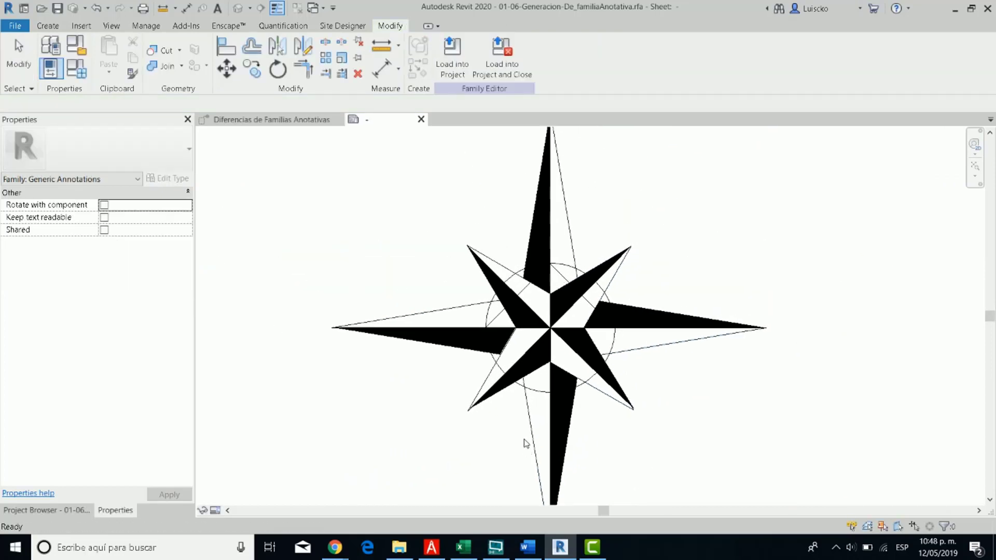
# Step: Delete the original north arrow's circle and lines, keeping the imported compass rose
pyautogui.click(490, 272)
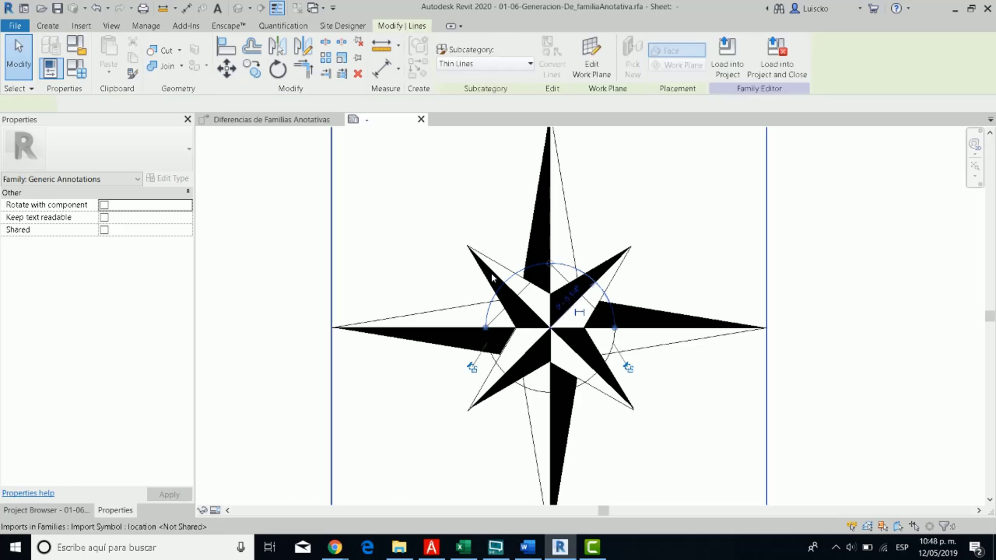
pyautogui.press('Escape')
pyautogui.moveTo(262, 223); pyautogui.dragTo(753, 416)
pyautogui.press('Escape')
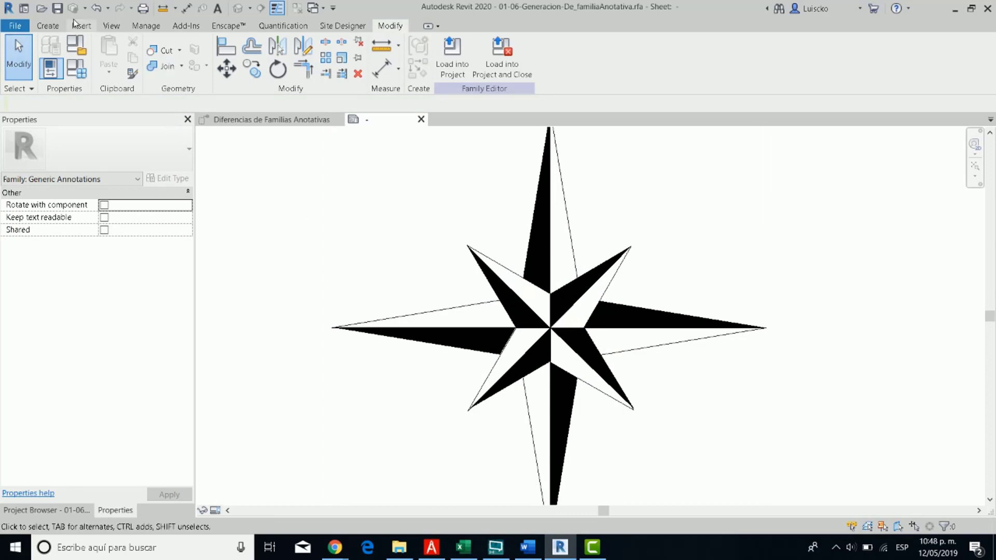
# Step: Start a filled region and pick the central vertical line and the adjoining star edge beneath the dark half of the north point
pyautogui.click(48, 26)
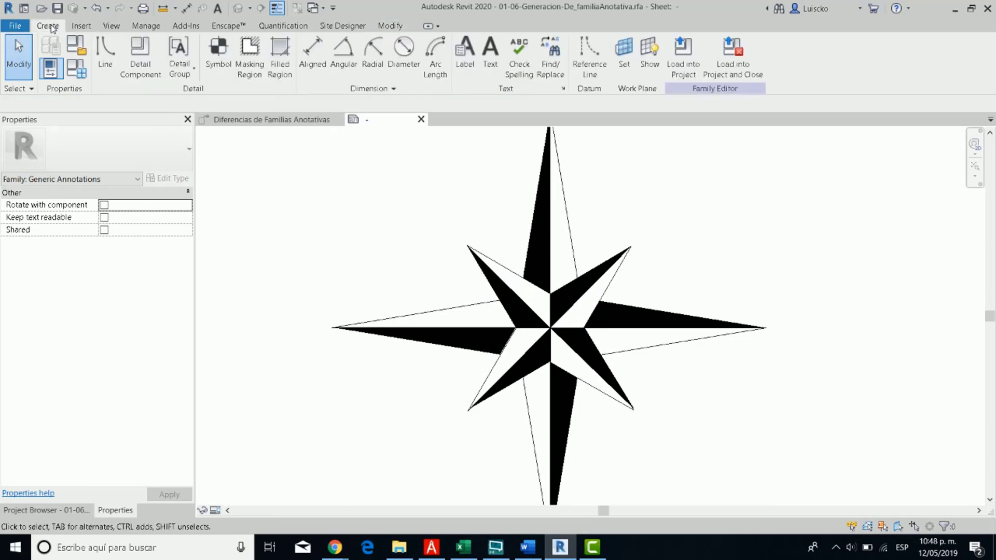
pyautogui.click(270, 52)
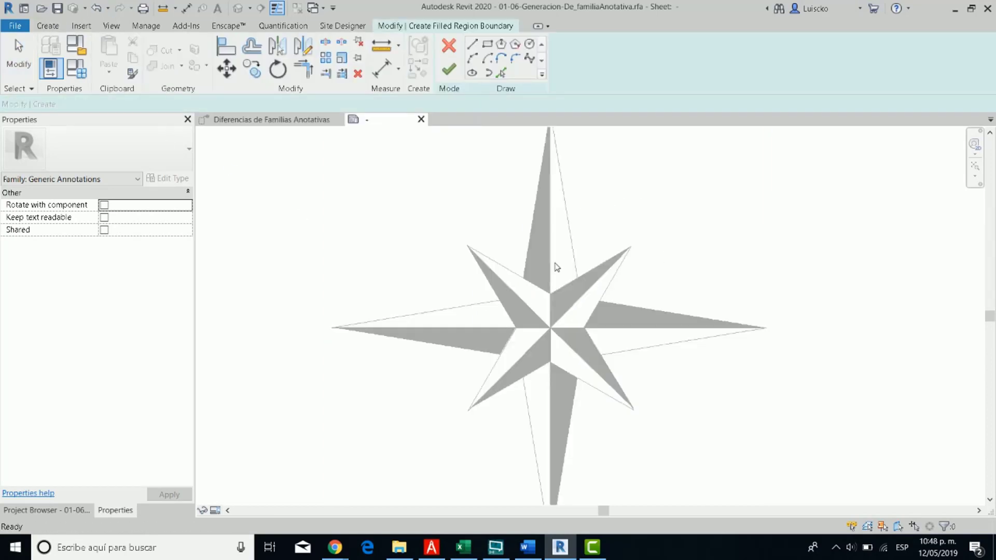
pyautogui.moveTo(556, 266); pyautogui.dragTo(492, 362, button='middle')
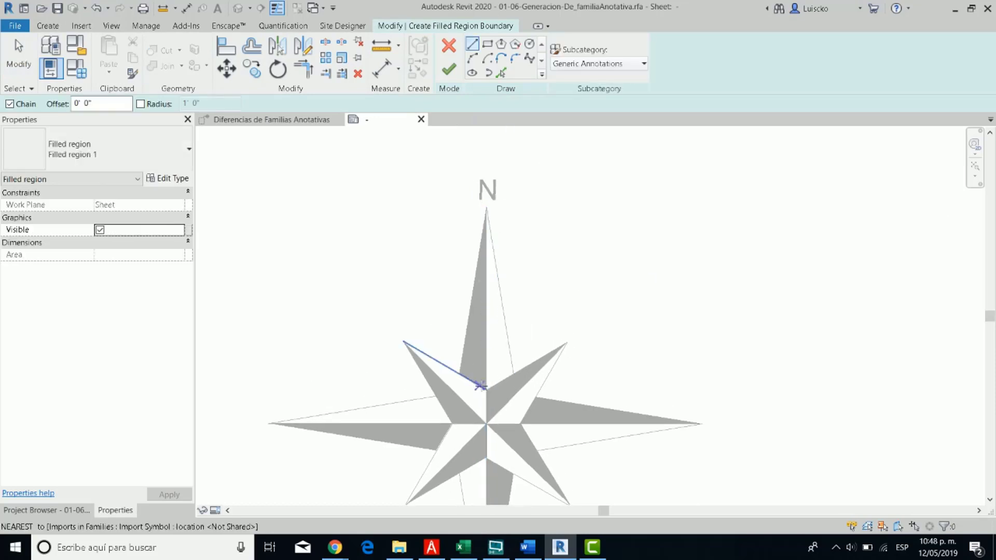
pyautogui.click(501, 73)
pyautogui.click(487, 316)
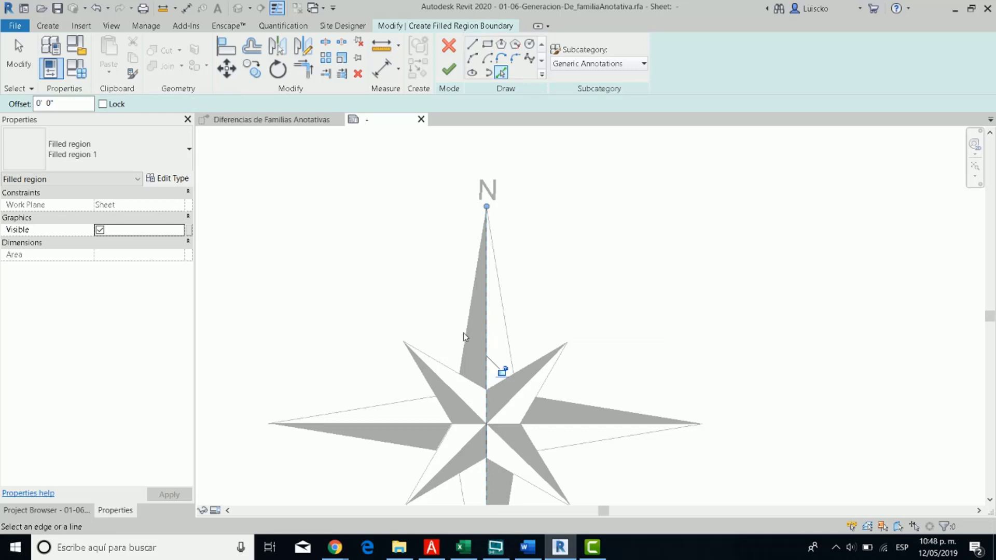
pyautogui.click(464, 376)
pyautogui.moveTo(471, 353); pyautogui.dragTo(477, 213, button='middle')
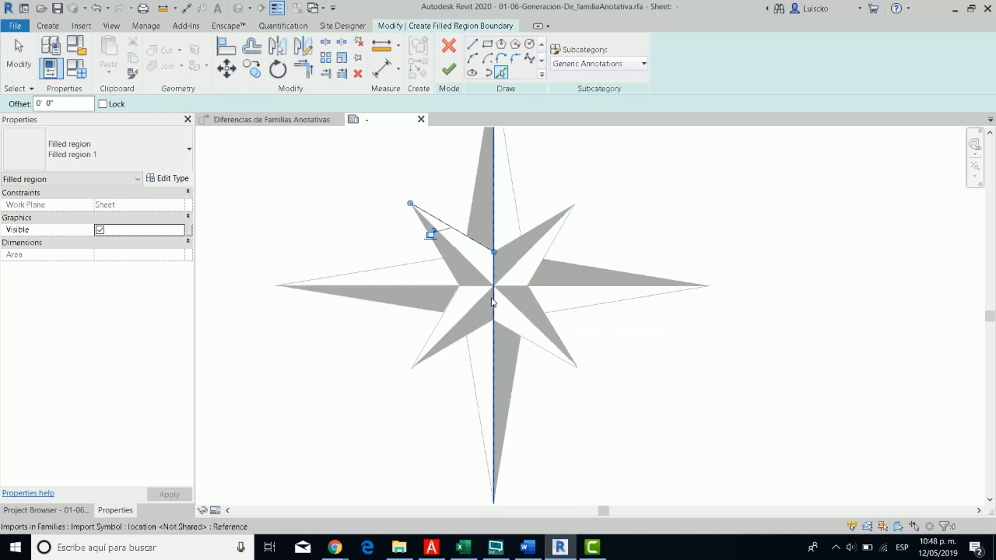
# Step: Draw the sloping edge up to the north tip, trim the boundary to the dark half and finish the filled region
pyautogui.moveTo(493, 299); pyautogui.dragTo(439, 325, button='middle')
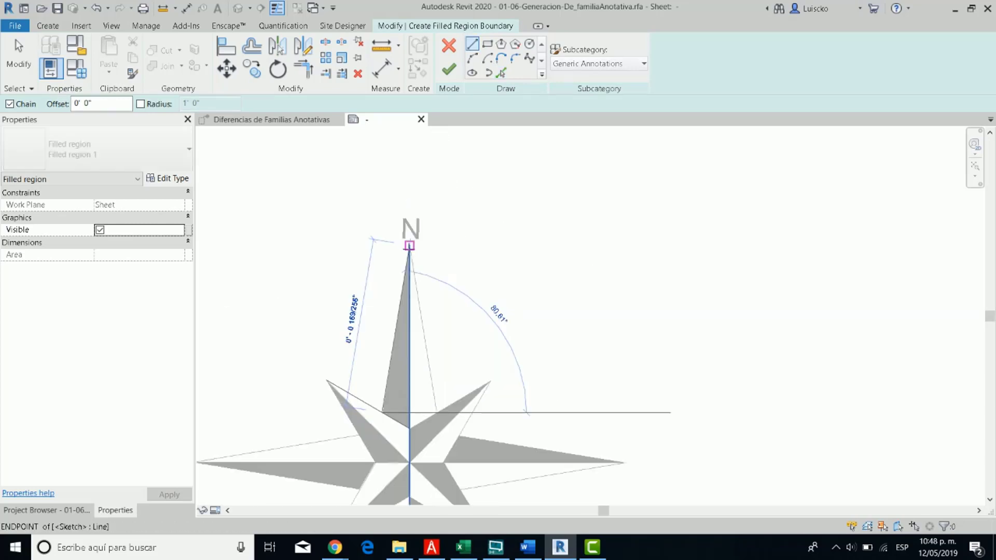
pyautogui.click(409, 245)
pyautogui.press('Escape')
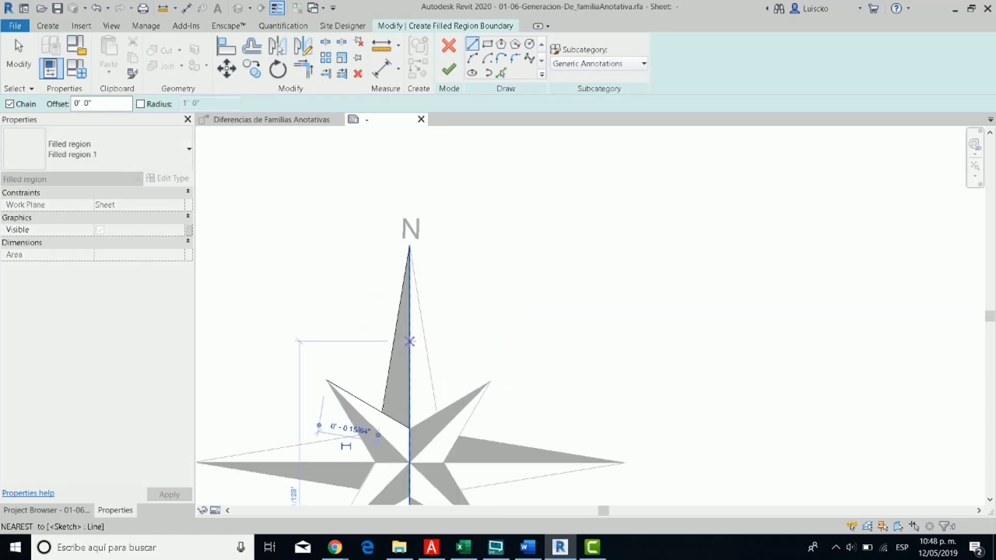
pyautogui.scroll(-2, 409, 341)
pyautogui.press('Escape')
pyautogui.click(449, 69)
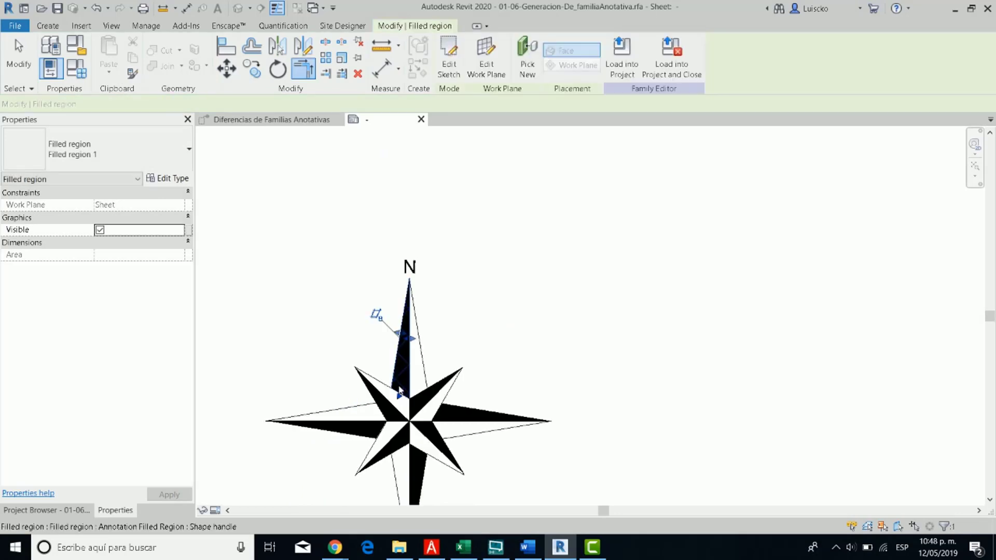
pyautogui.moveTo(412, 343); pyautogui.dragTo(435, 260, button='middle')
pyautogui.press('Escape')
pyautogui.press('l')
pyautogui.press('i')
pyautogui.press('Escape')
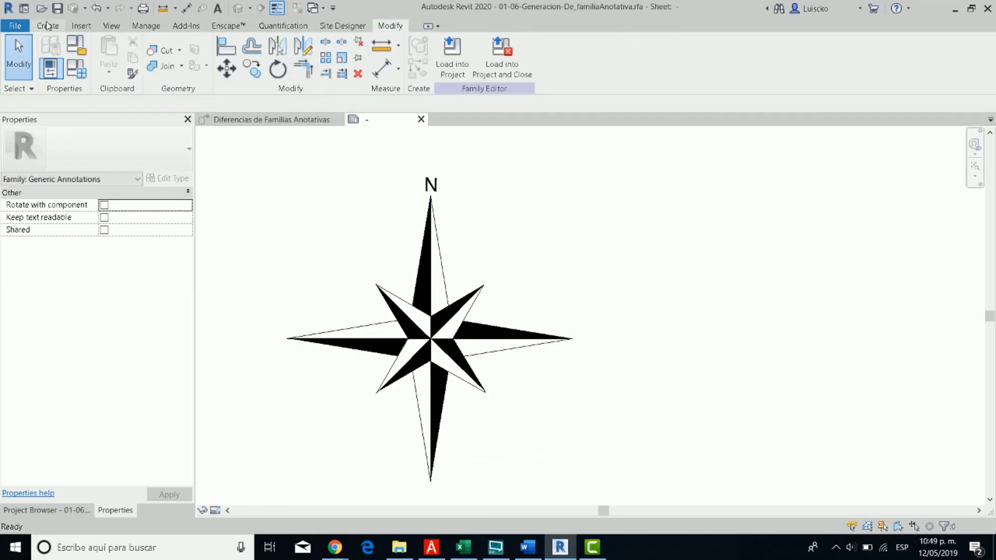
# Step: Trace the compass rose's thin point outlines, star edges and central axes with lines picked from the imported drawing
pyautogui.click(48, 26)
pyautogui.press('l')
pyautogui.press('i')
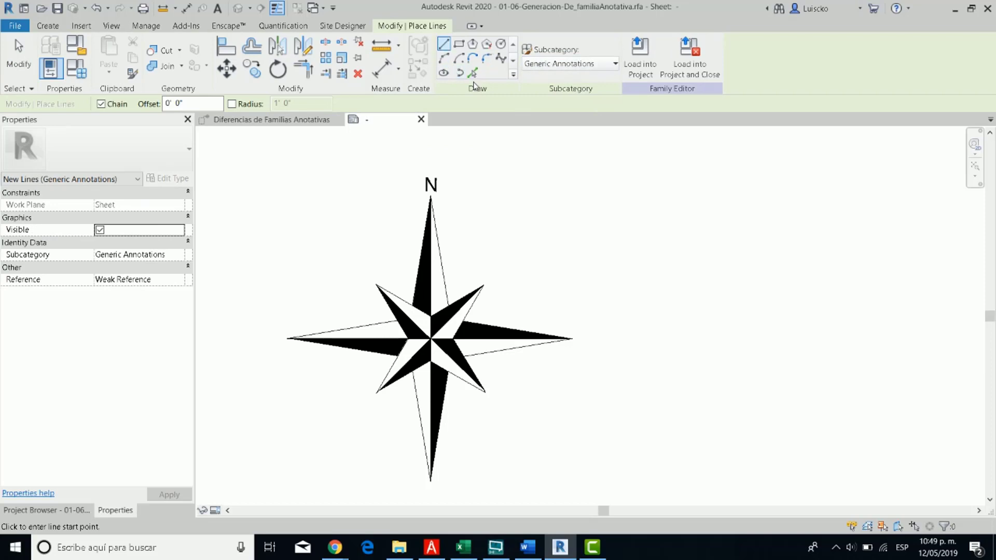
pyautogui.click(472, 73)
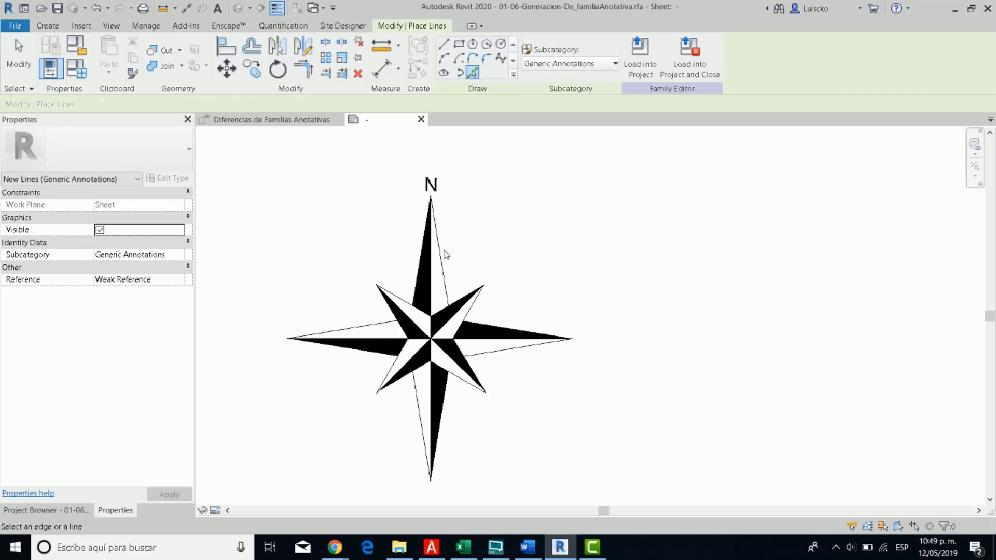
pyautogui.click(467, 318)
pyautogui.click(508, 338)
pyautogui.click(510, 349)
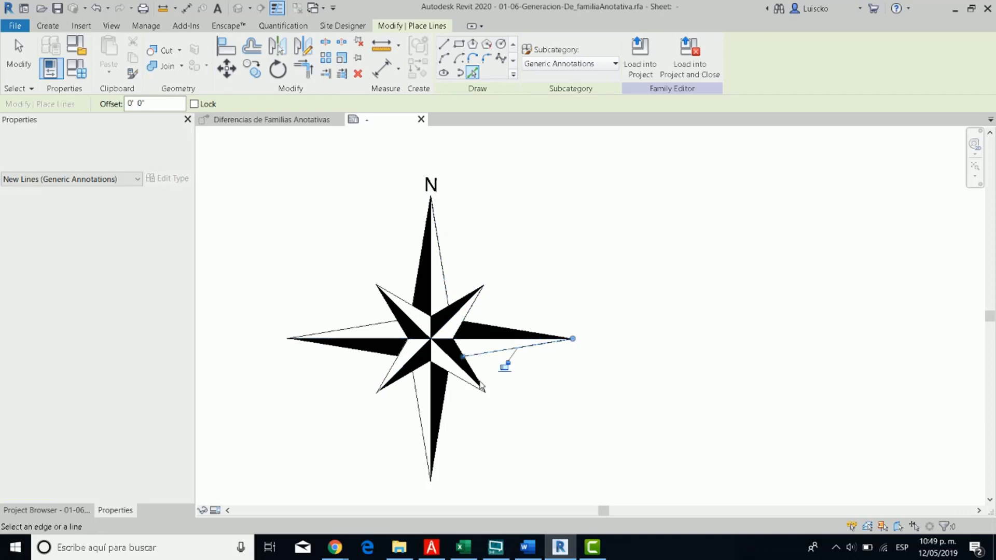
pyautogui.click(392, 366)
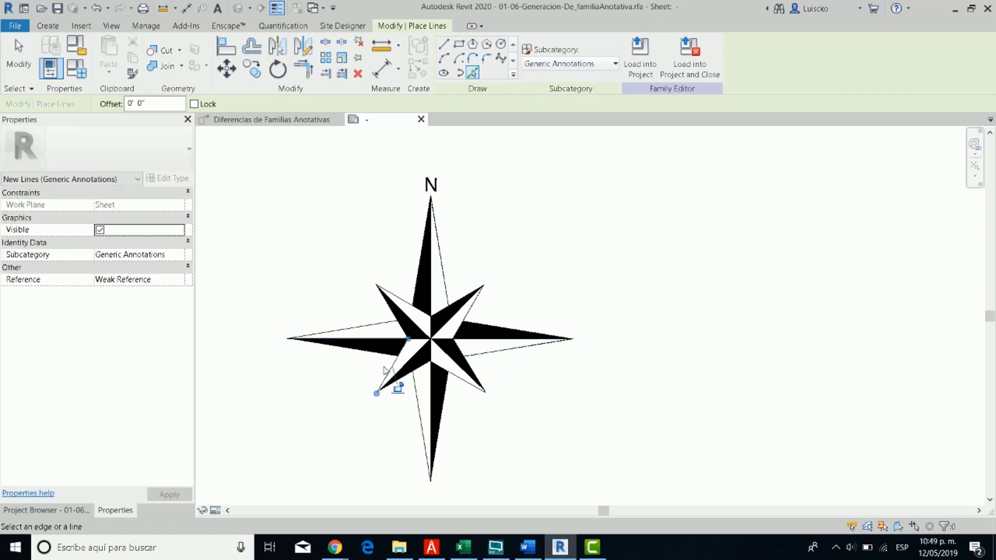
pyautogui.click(355, 338)
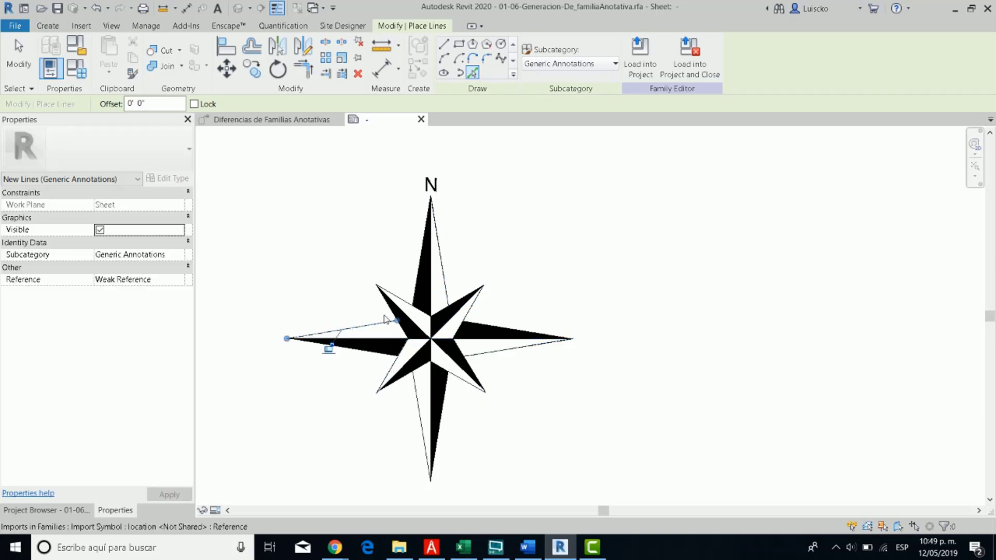
pyautogui.press('Escape')
# Step: Temporarily hide the imported compass rose, leaving the traced lines and filled region on their own
pyautogui.click(450, 304)
pyautogui.press('c')
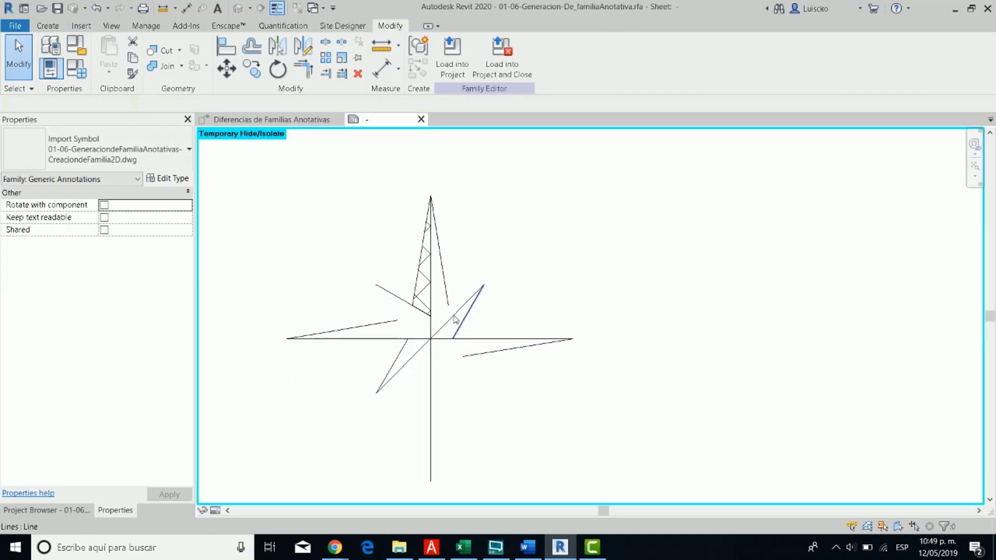
pyautogui.scroll(-1, 443, 347)
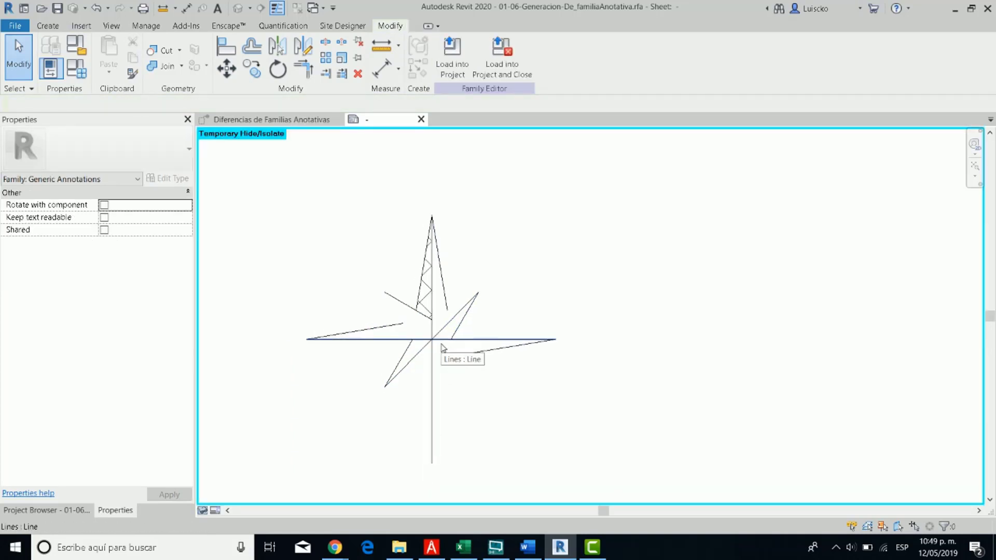
# Step: Mirror the east and west point edges about the horizontal axis and the north point's edge about the vertical axis
pyautogui.click(486, 357)
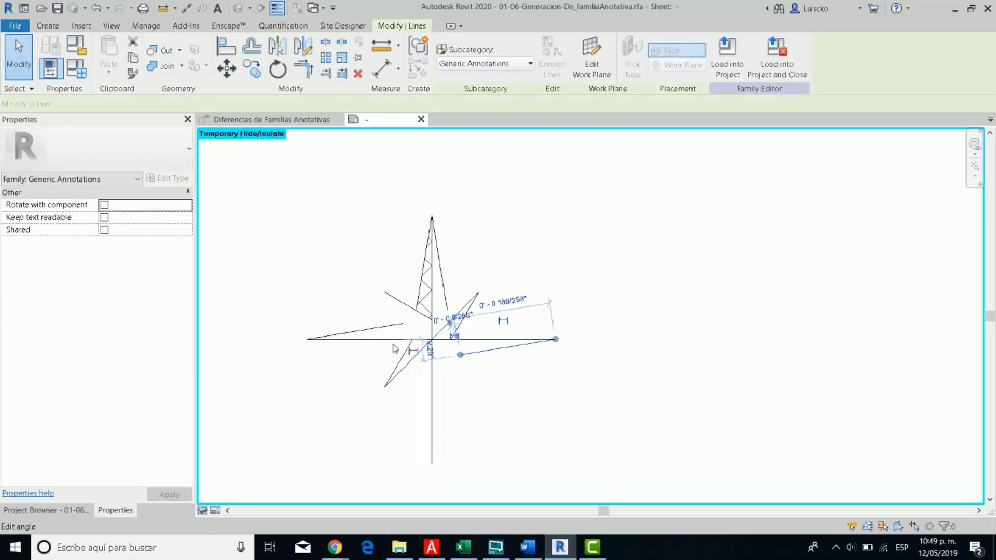
pyautogui.keyDown('ctrl'); pyautogui.click(401, 370); pyautogui.keyUp('ctrl')
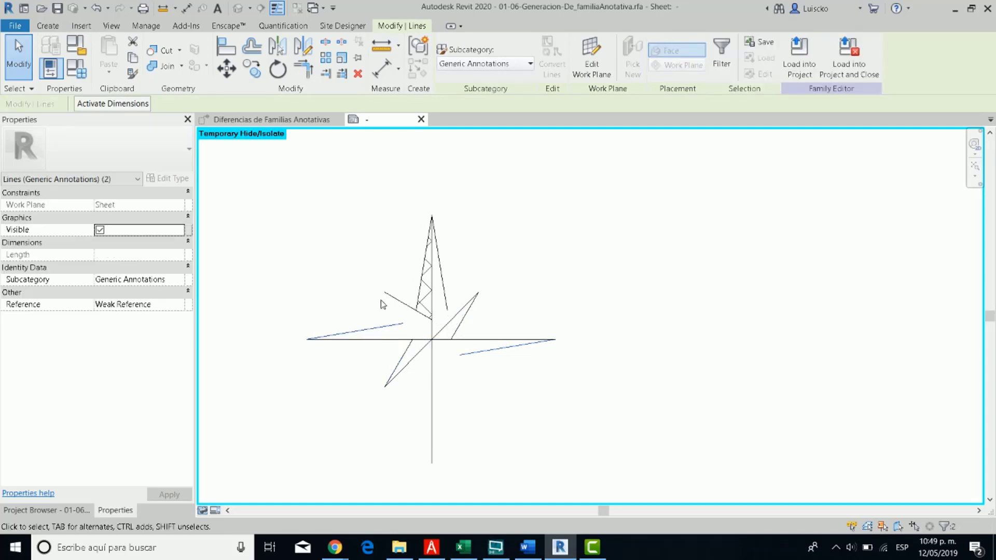
pyautogui.click(278, 47)
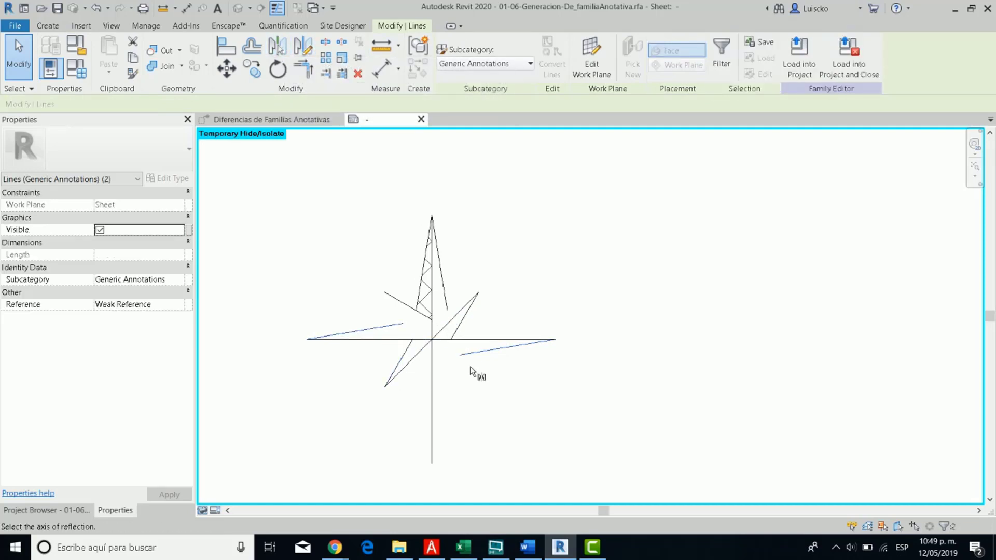
pyautogui.click(472, 339)
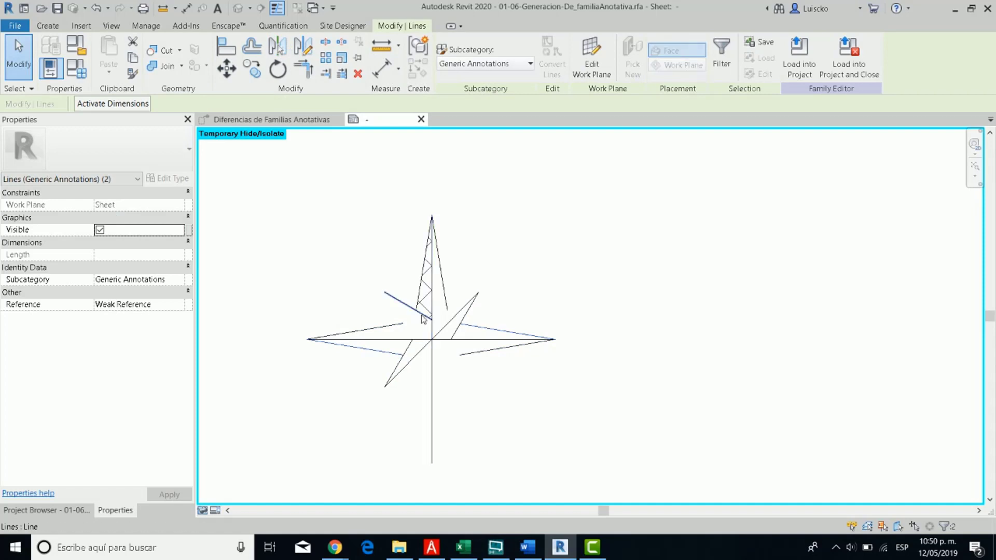
pyautogui.click(437, 254)
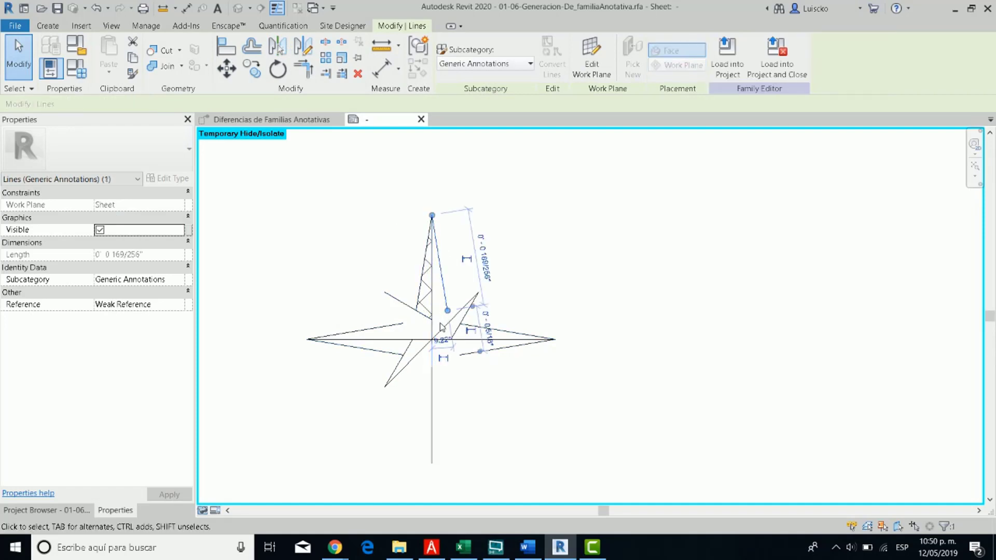
# Step: Mirror the northeast and southwest star edges about the diagonal line to close both star points
pyautogui.scroll(2, 473, 305)
pyautogui.click(469, 307)
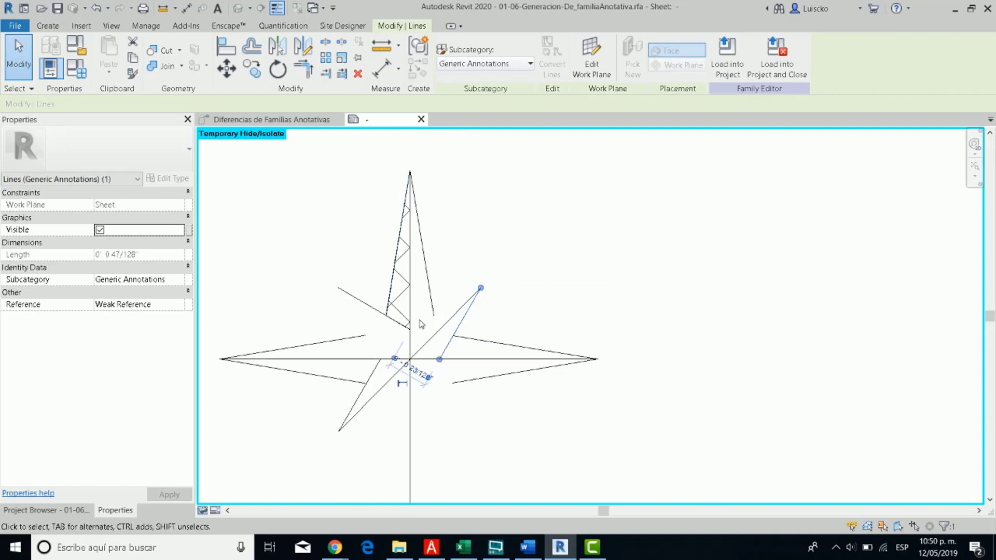
pyautogui.press('m')
pyautogui.press('m')
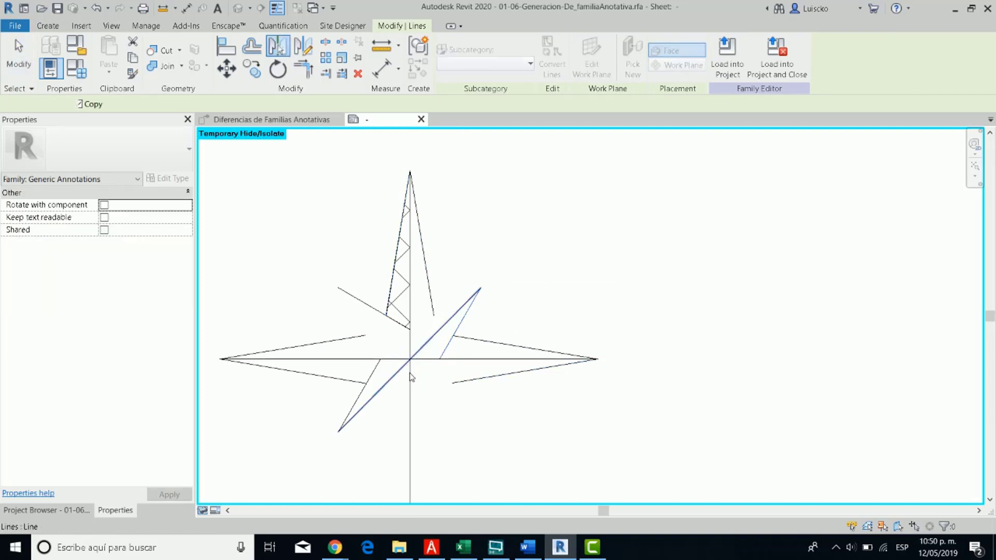
pyautogui.click(411, 377)
pyautogui.click(361, 395)
pyautogui.press('m')
pyautogui.press('m')
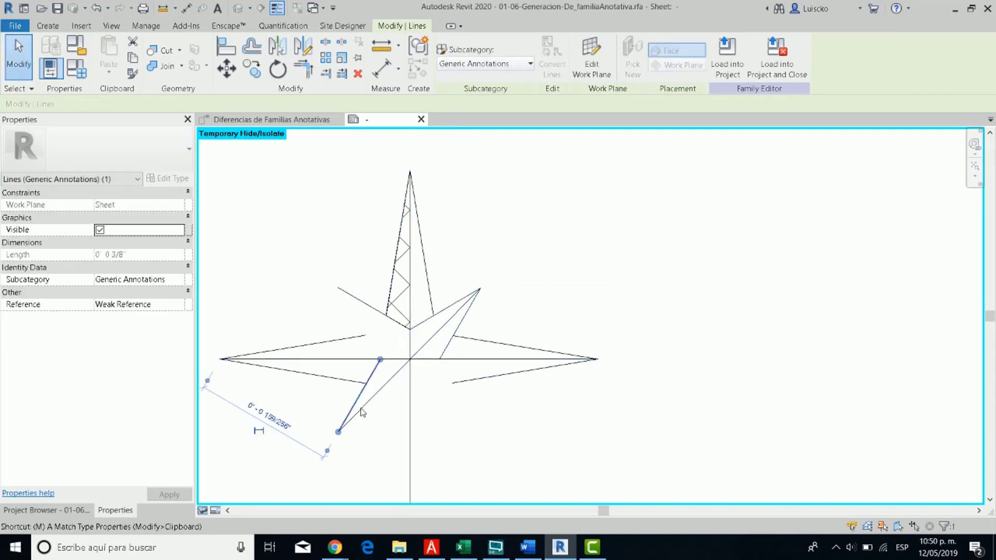
pyautogui.click(363, 407)
pyautogui.moveTo(384, 410); pyautogui.dragTo(381, 393, button='middle')
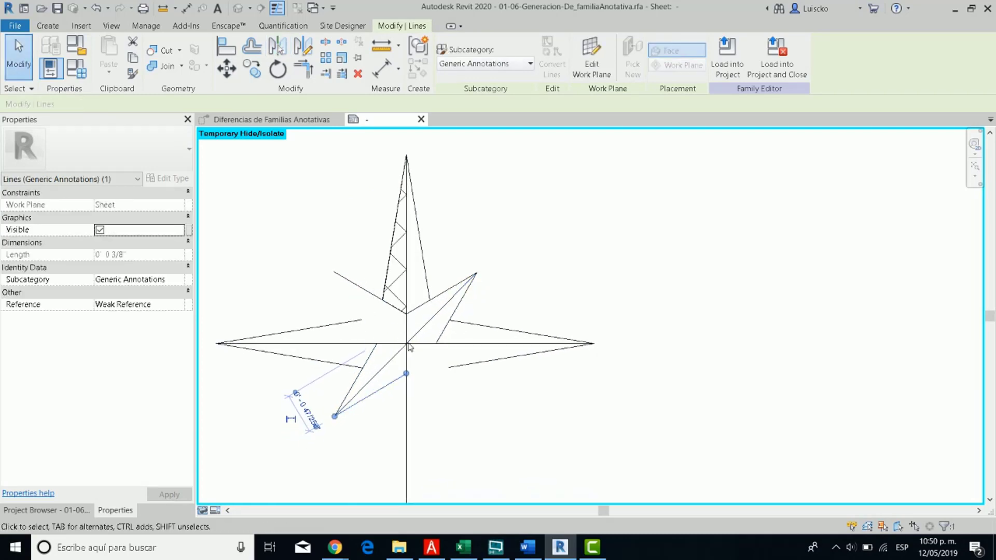
# Step: Remove the stray northwest star edge and mirror the northeast and southwest star points with their diagonal about the vertical axis
pyautogui.keyDown('ctrl'); pyautogui.moveTo(359, 448); pyautogui.dragTo(307, 404); pyautogui.keyUp('ctrl')
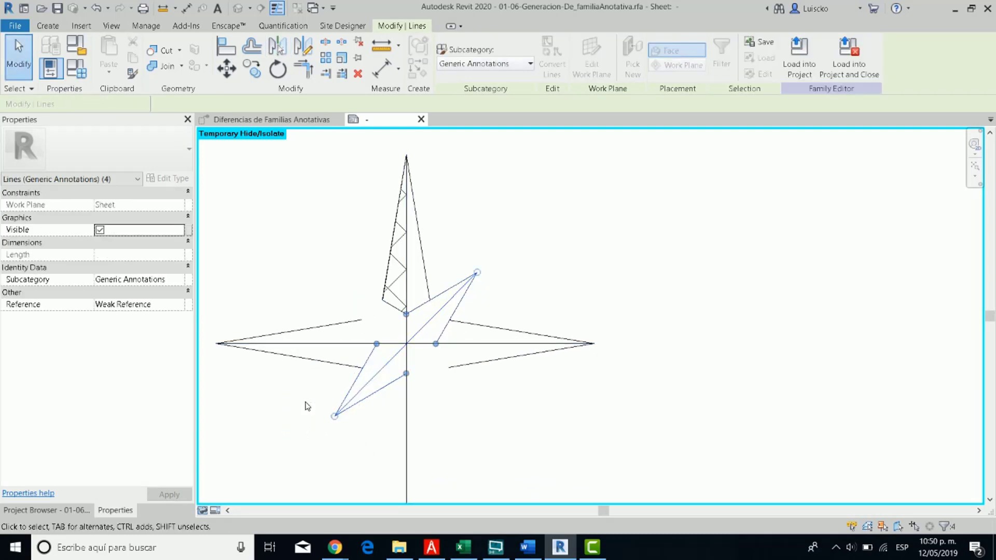
pyautogui.press('m')
pyautogui.press('m')
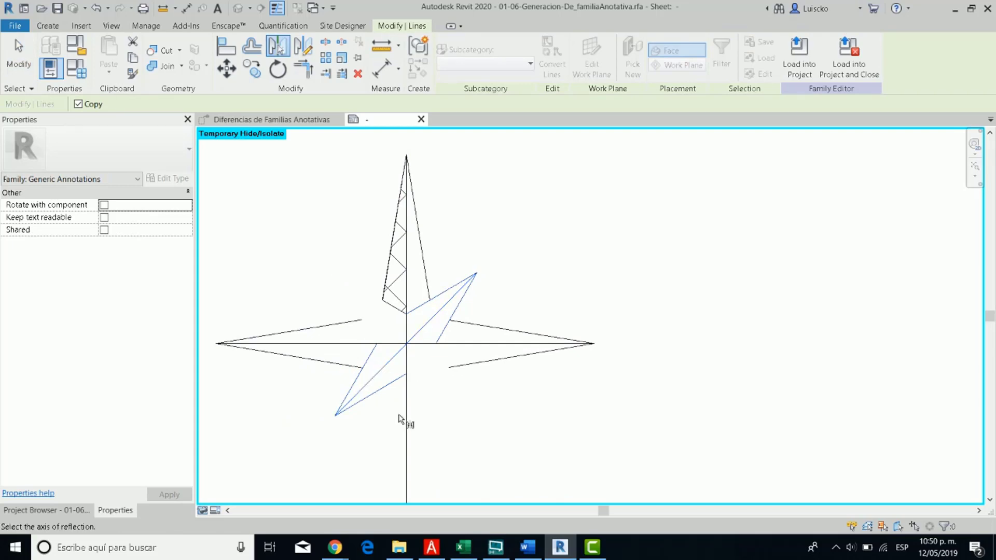
pyautogui.click(406, 426)
# Step: Mirror the north point's filled region and outer edges about the horizontal axis to form the south point, excluding the vertical axis
pyautogui.moveTo(401, 397); pyautogui.dragTo(406, 431, button='middle')
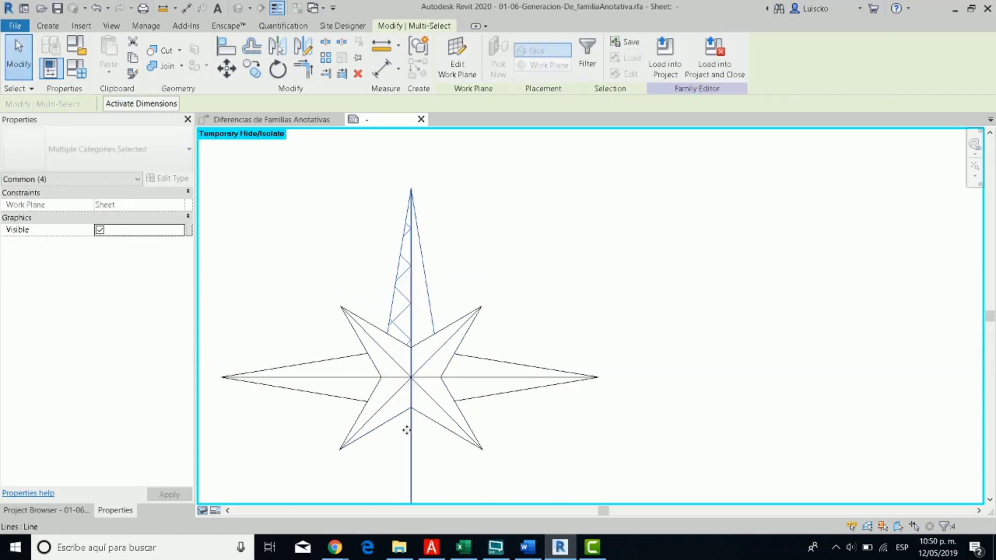
pyautogui.keyDown('shift'); pyautogui.click(410, 439); pyautogui.keyUp('shift')
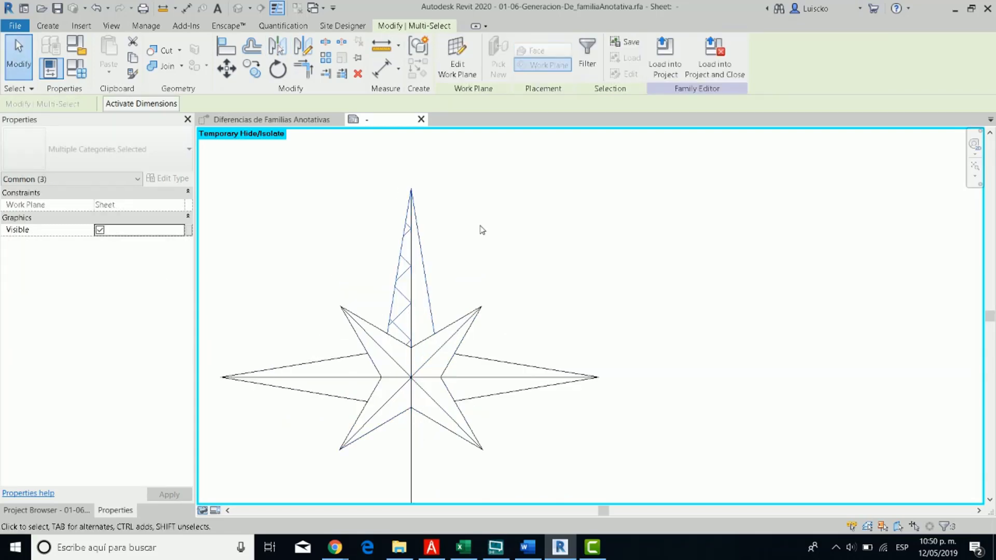
pyautogui.press('m')
pyautogui.press('m')
pyautogui.click(472, 382)
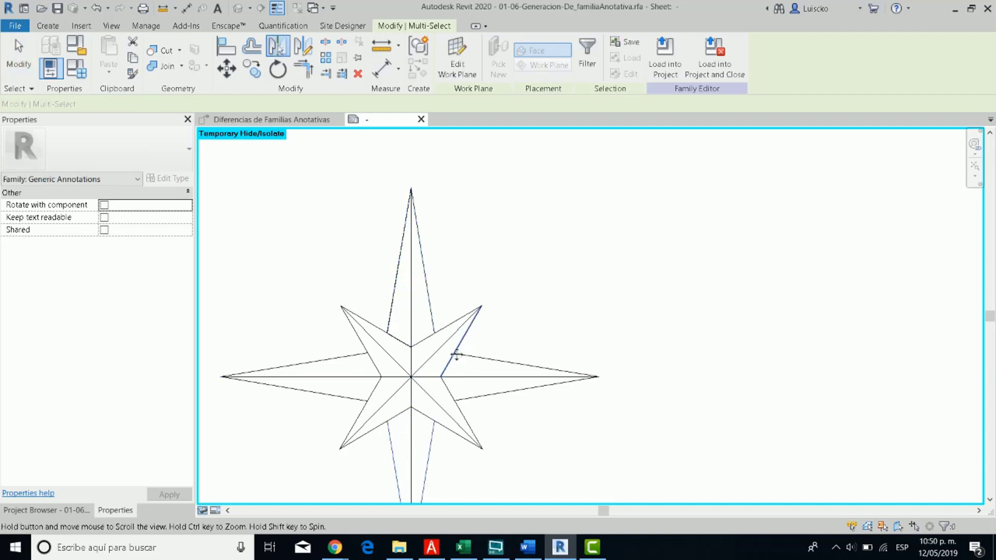
pyautogui.press('Escape')
# Step: Reset the temporary hide so the imported compass rose is shown again
pyautogui.scroll(-3, 367, 322)
pyautogui.press('h')
pyautogui.press('r')
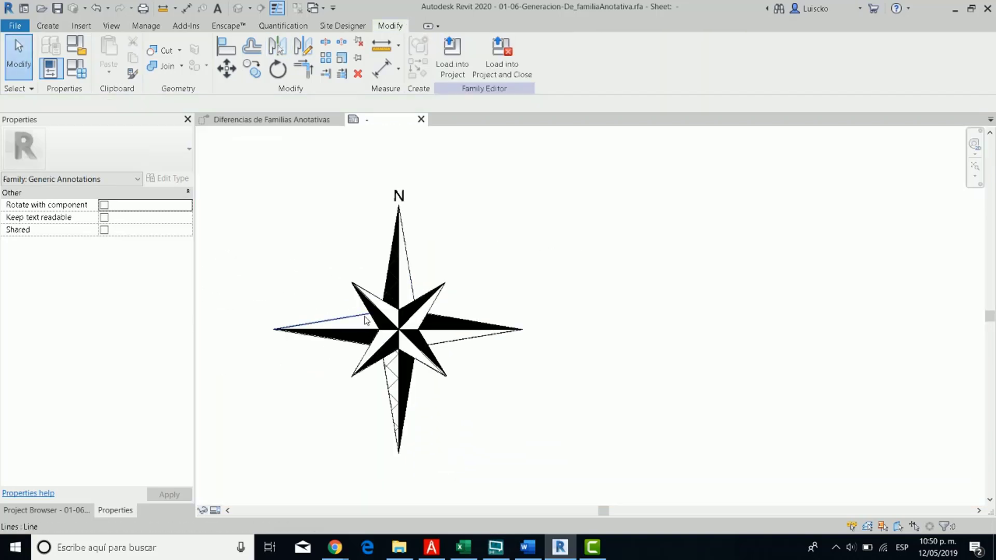
pyautogui.click(393, 398)
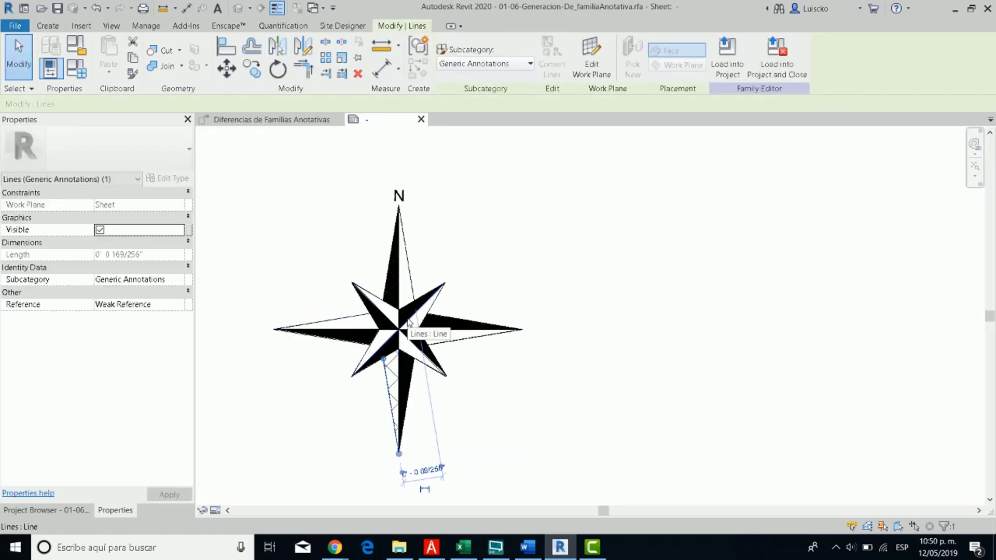
pyautogui.press('m')
pyautogui.press('m')
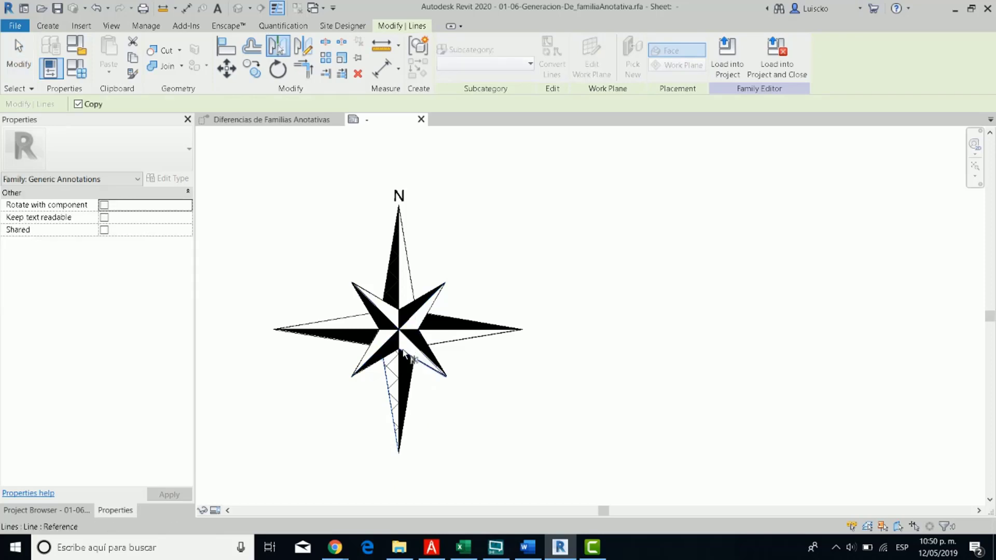
pyautogui.scroll(3, 401, 345)
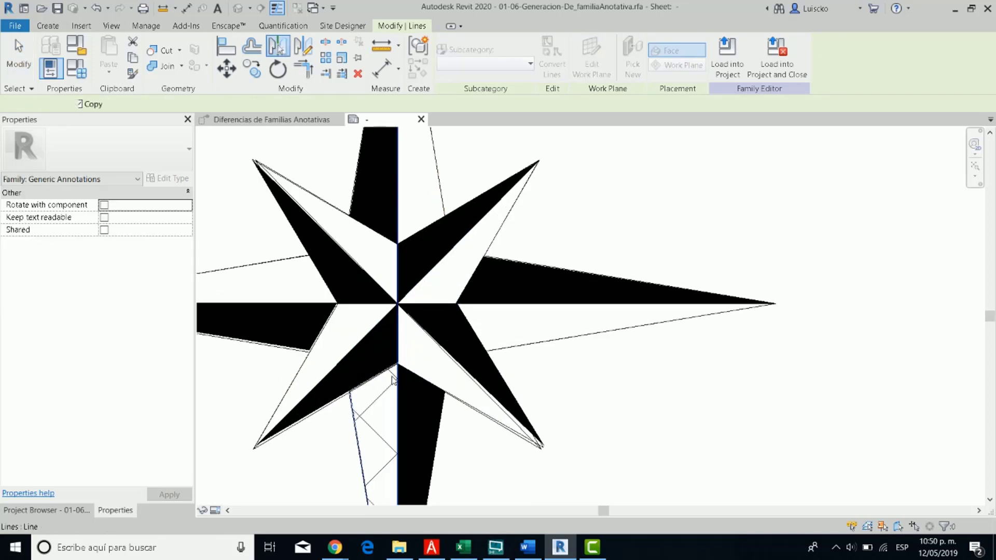
pyautogui.press('Escape')
pyautogui.press('Escape')
# Step: Create a filled region over the dark half of the northwest star point, trimming its boundary lines to the corners
pyautogui.scroll(-2, 380, 415)
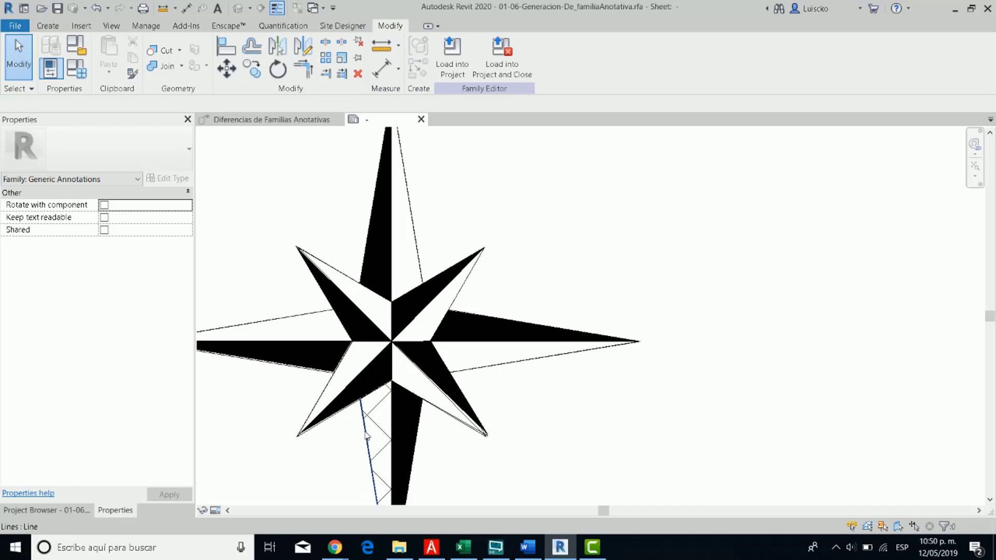
pyautogui.scroll(-3, 378, 434)
pyautogui.scroll(3, 375, 430)
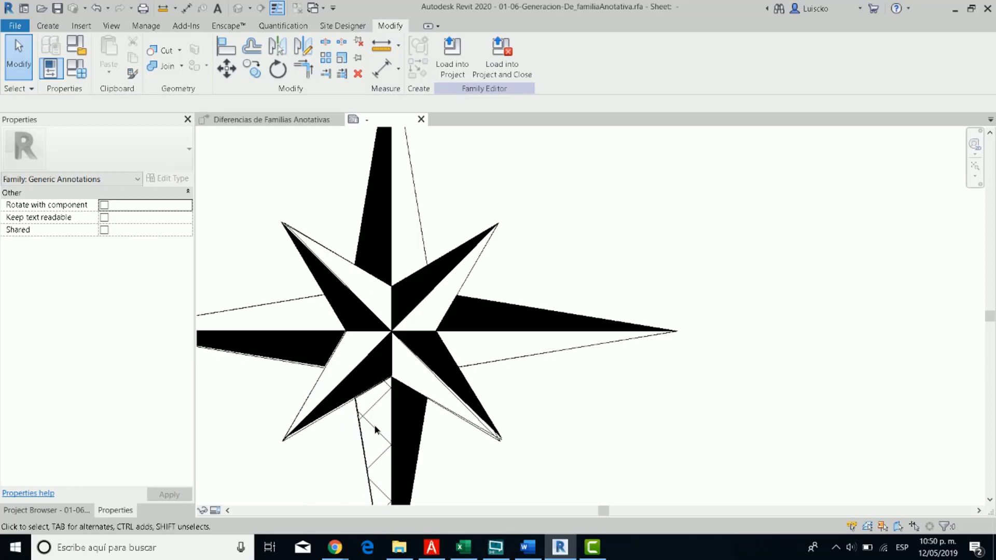
pyautogui.scroll(-1, 371, 230)
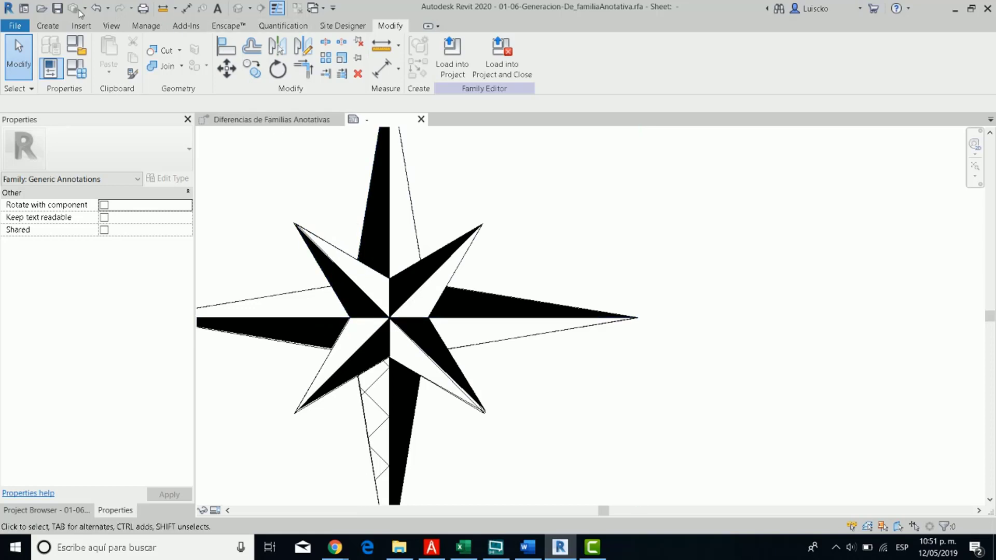
pyautogui.click(48, 26)
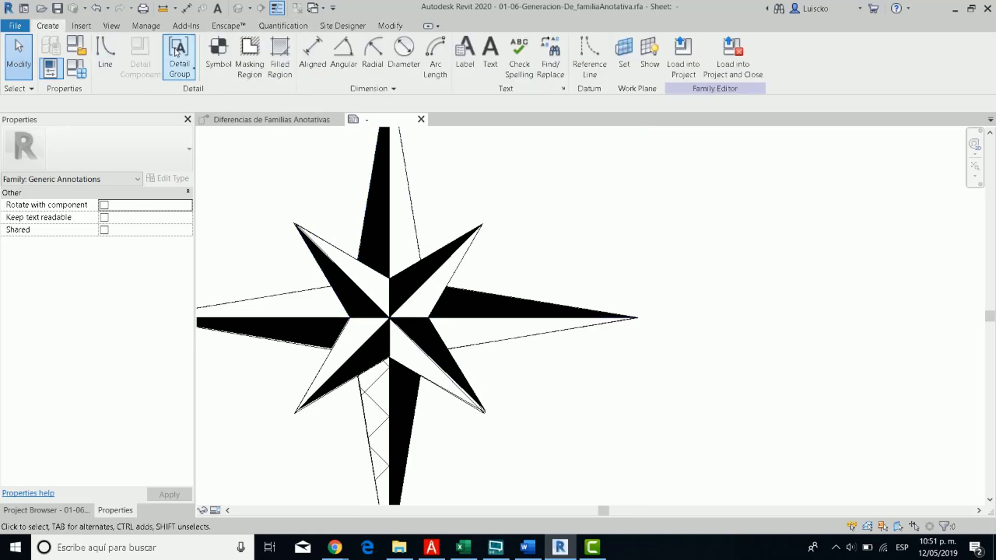
pyautogui.click(285, 54)
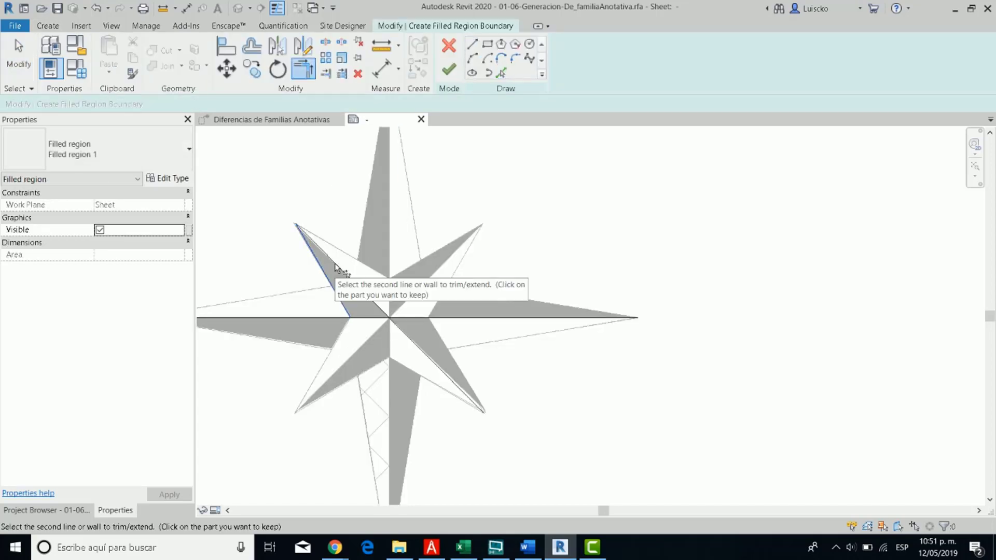
pyautogui.click(449, 69)
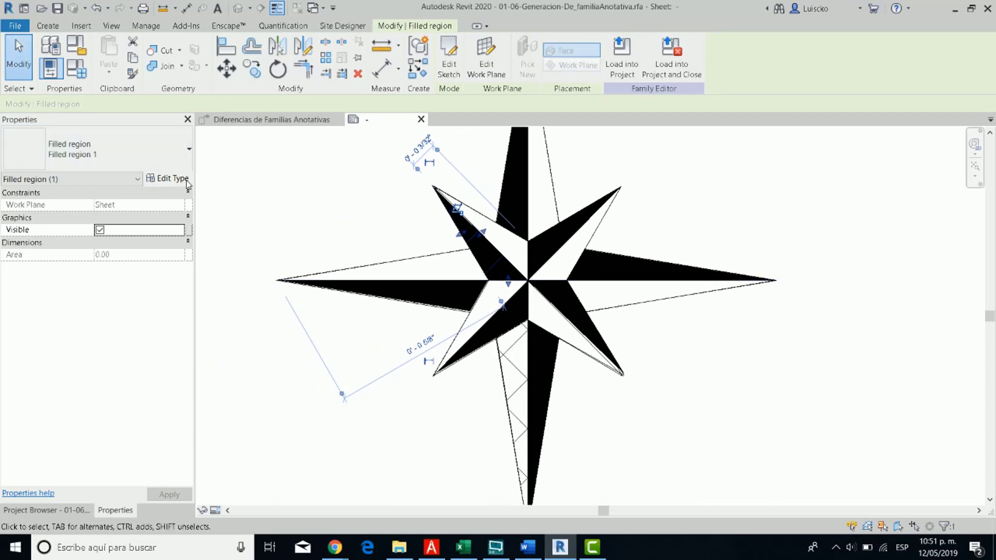
# Step: Create a similar filled region over the dark lower half of the west point, trimming its picked edges to a closed boundary
pyautogui.rightClick(242, 163)
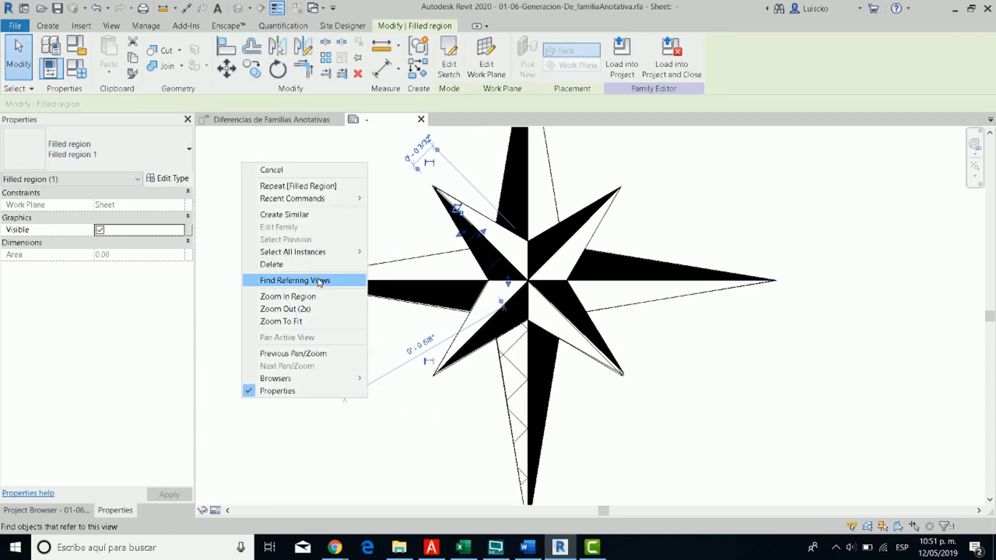
pyautogui.click(285, 218)
pyautogui.press('p')
pyautogui.press('l')
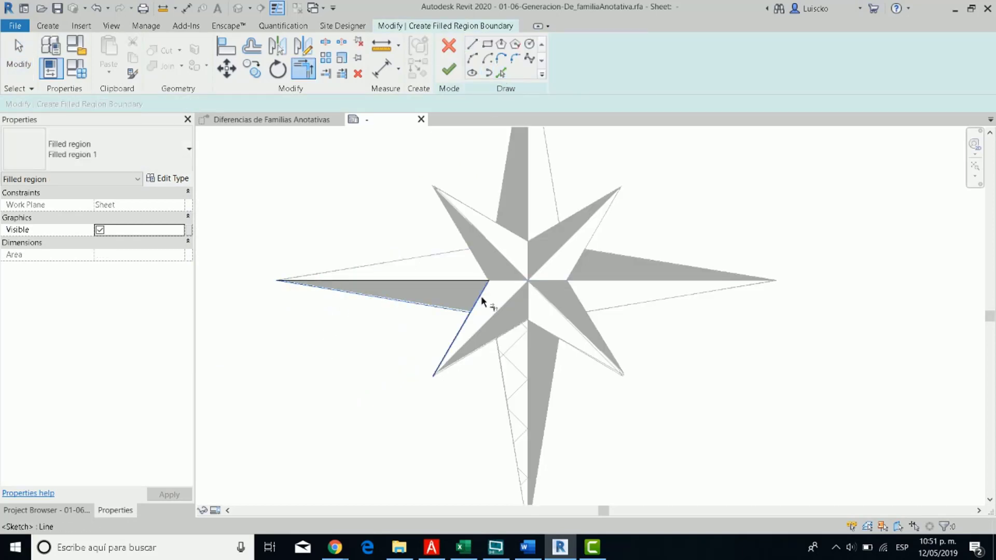
pyautogui.click(480, 296)
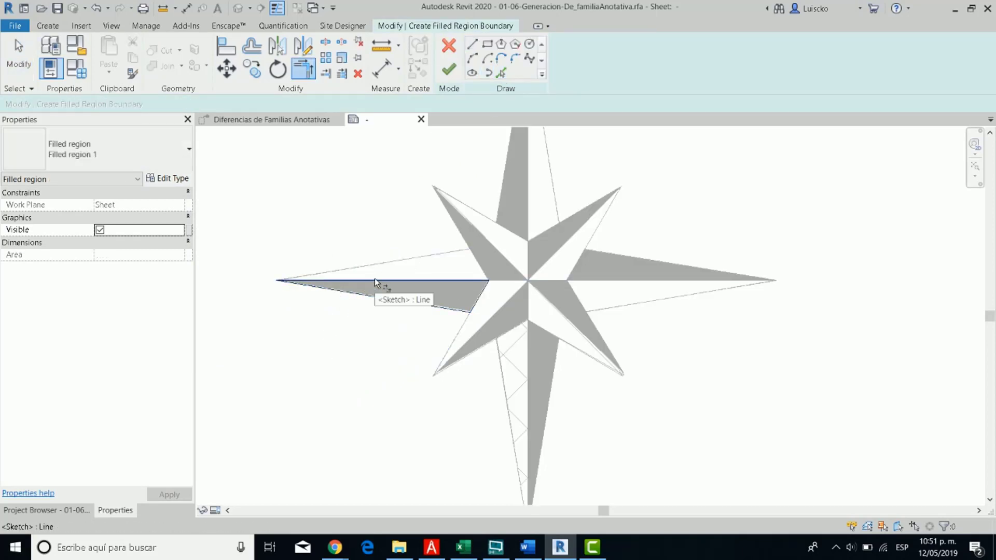
pyautogui.click(448, 69)
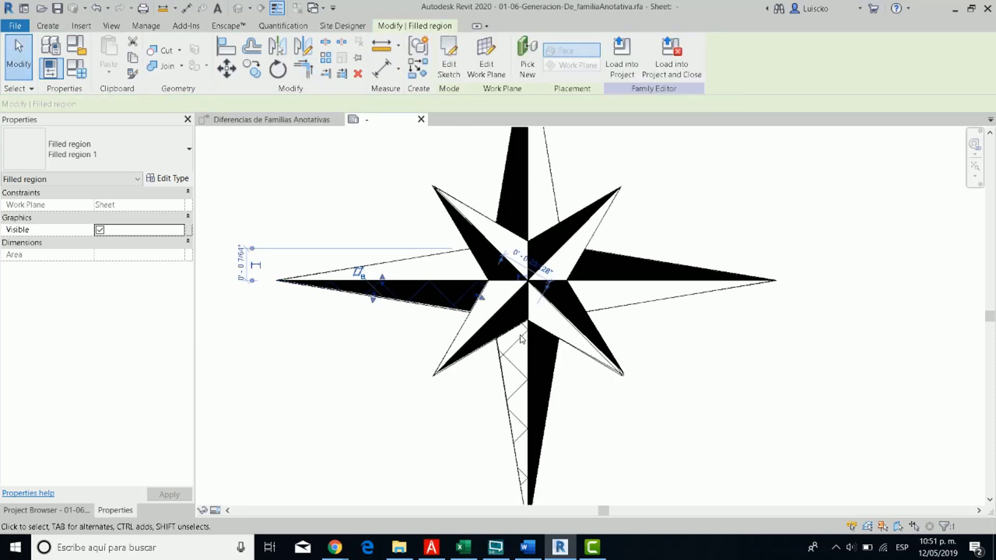
# Step: Temporarily hide the imported compass rose and flip the south point's filled region about the vertical axis, deleting the original region
pyautogui.press('Escape')
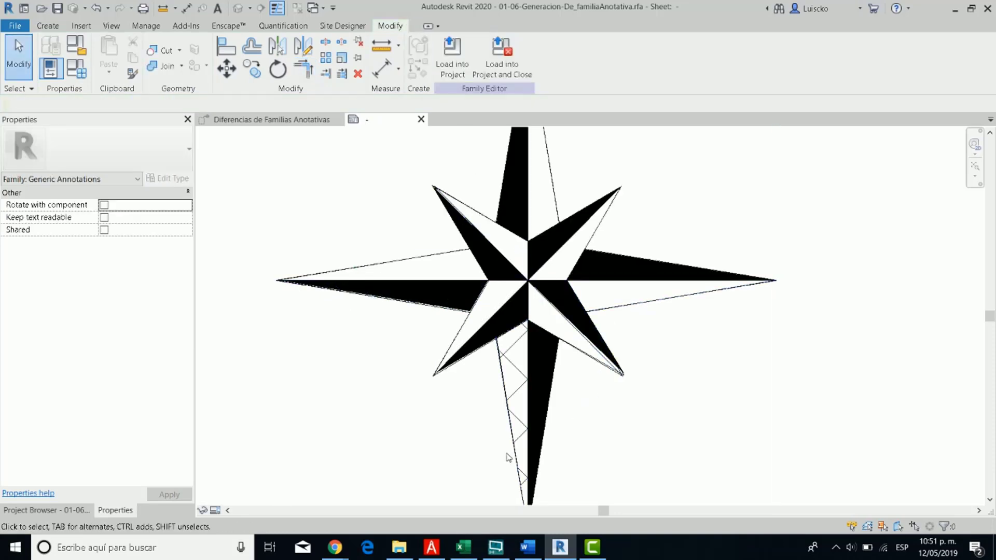
pyautogui.scroll(-8, 508, 458)
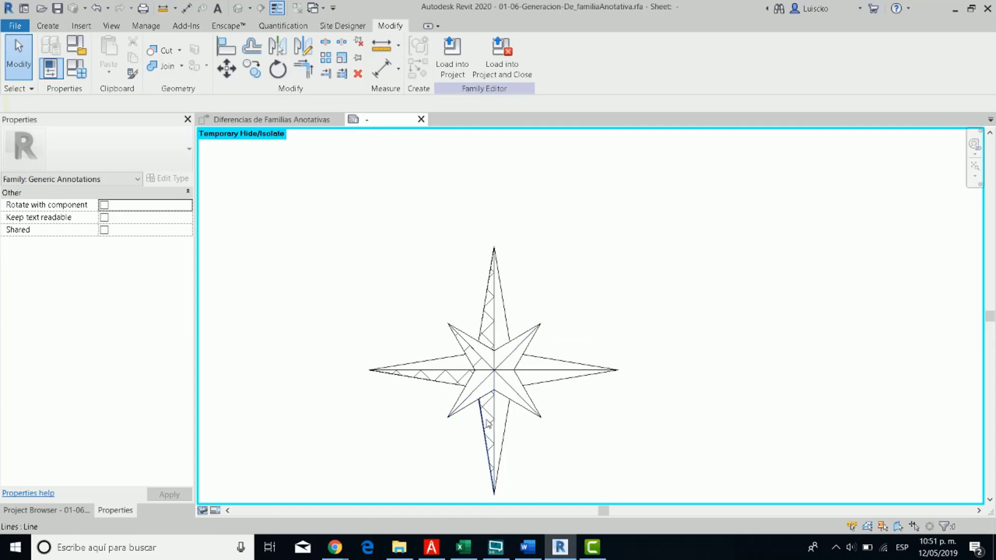
pyautogui.click(491, 424)
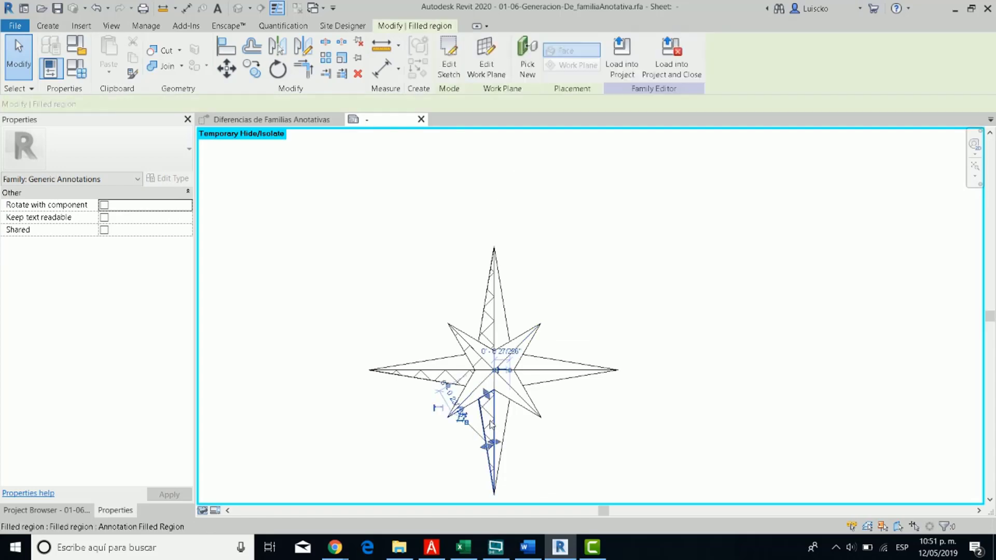
pyautogui.press('m')
pyautogui.press('m')
pyautogui.click(493, 382)
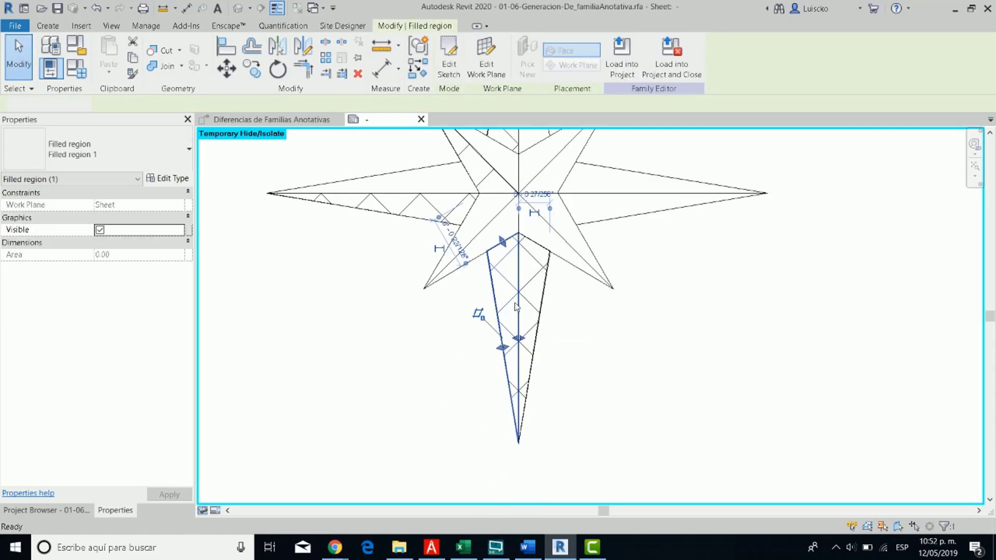
pyautogui.press('Delete')
pyautogui.scroll(-1, 497, 276)
pyautogui.moveTo(496, 276); pyautogui.dragTo(463, 320, button='middle')
pyautogui.scroll(-1, 435, 260)
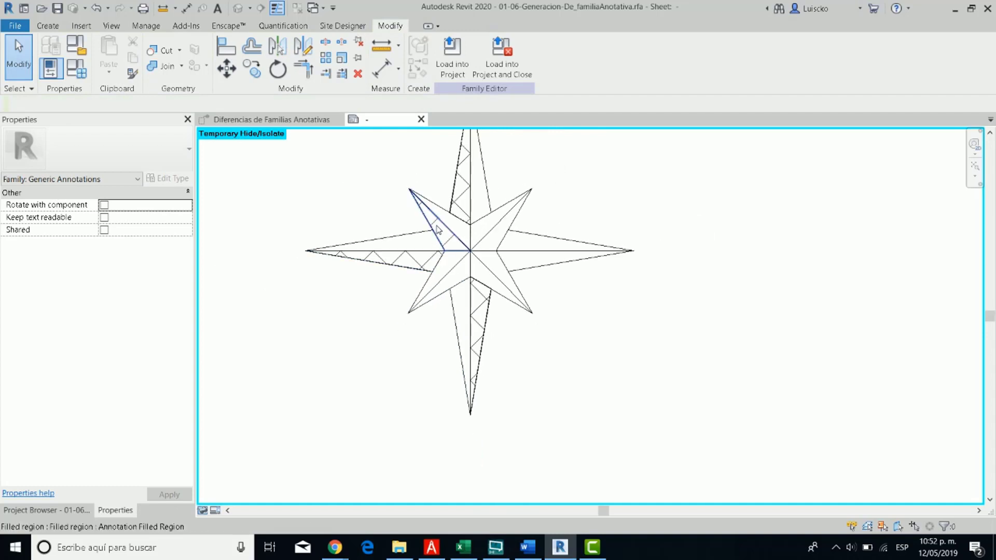
# Step: Mirror the northwest point's filled region about the horizontal axis, and mirror that southwest copy about the vertical axis to the southeast point
pyautogui.click(483, 247)
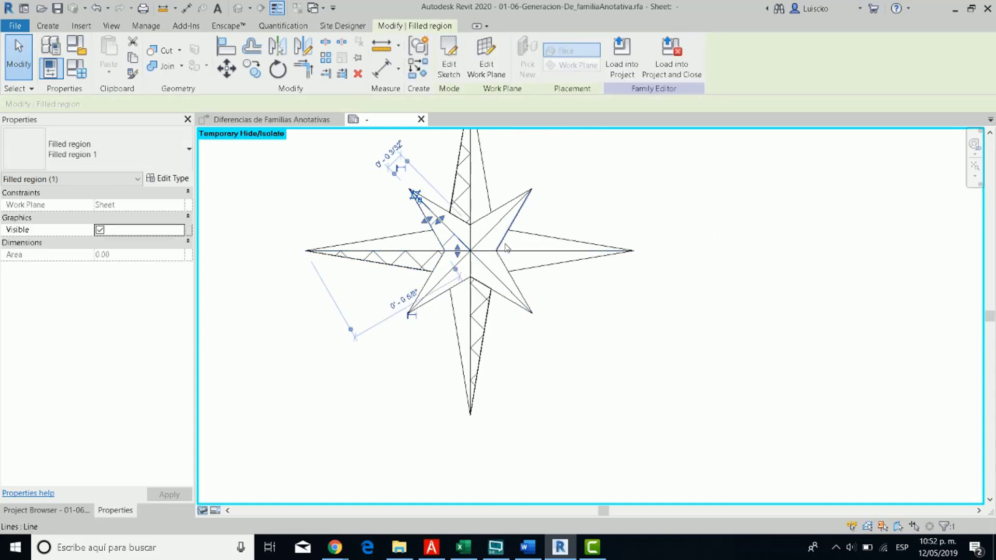
pyautogui.press('Escape')
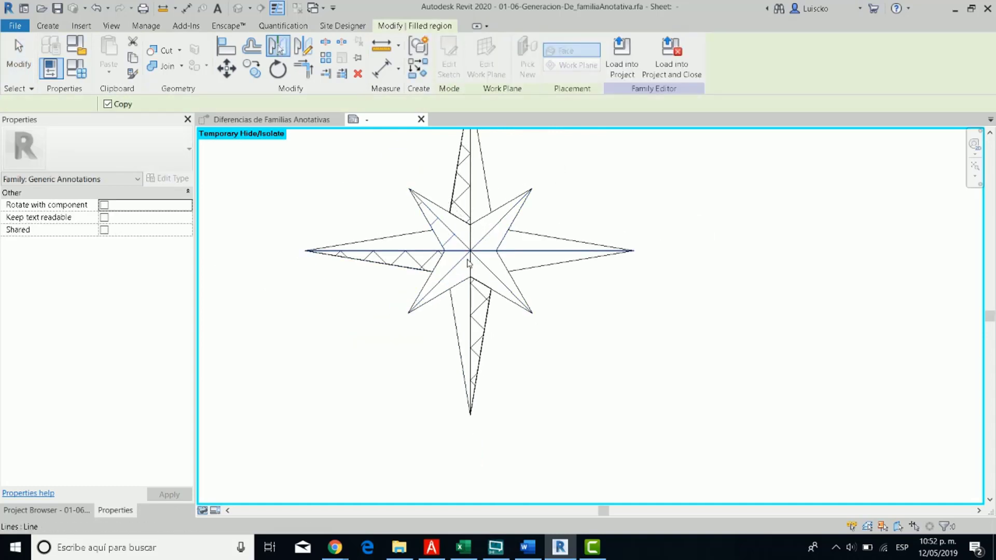
pyautogui.click(454, 275)
pyautogui.scroll(1, 453, 275)
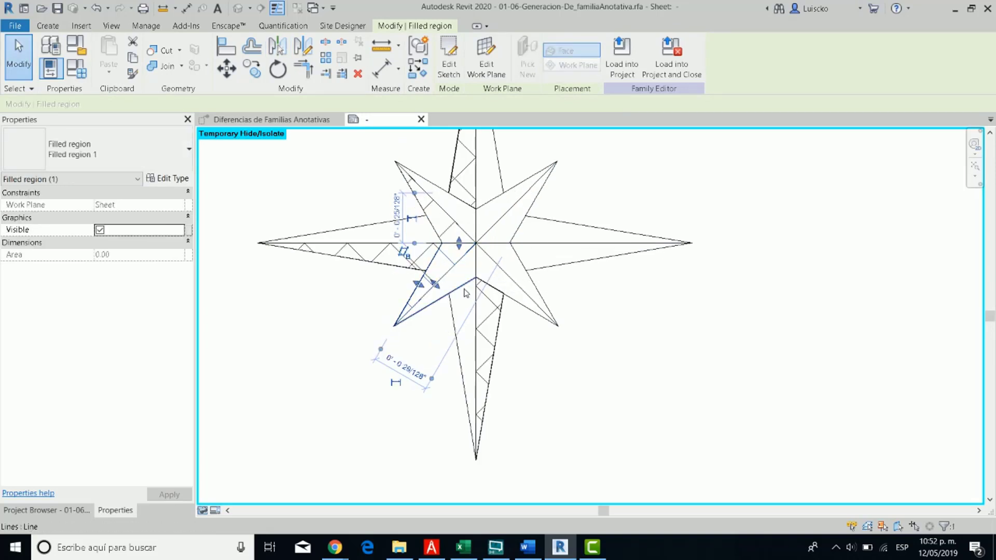
pyautogui.press('m')
pyautogui.press('m')
pyautogui.click(475, 306)
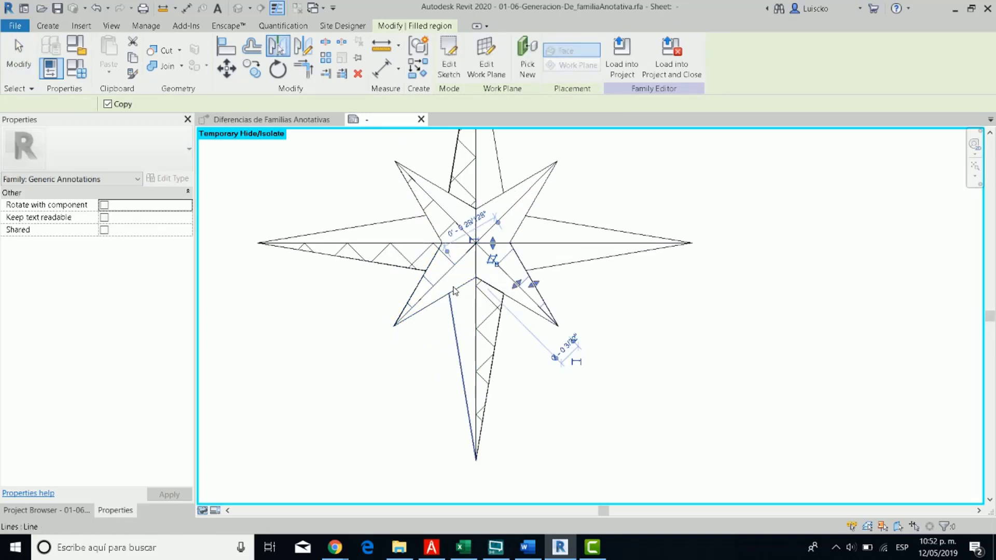
# Step: Flip the southwest point's filled region about its diagonal onto the point's lower half, without keeping the original
pyautogui.click(441, 266)
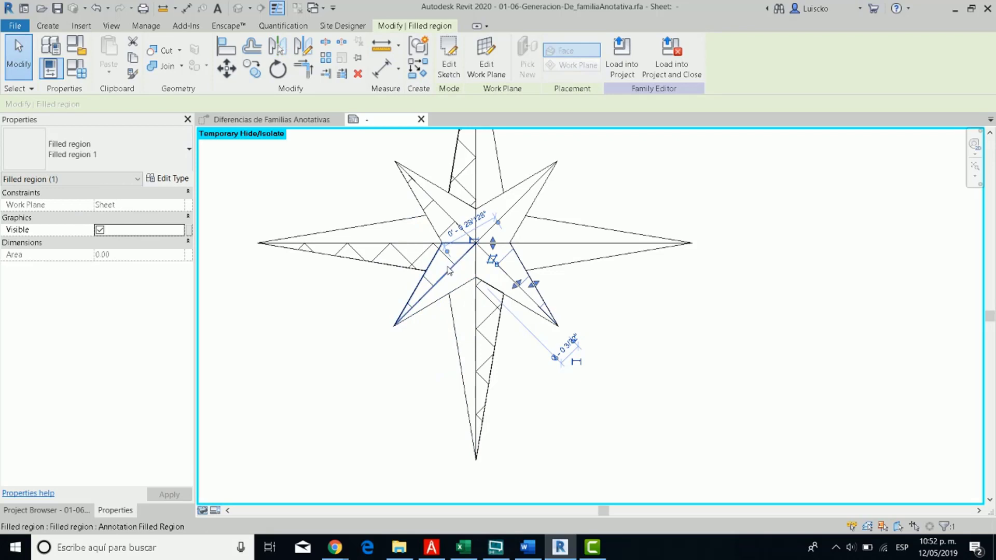
pyautogui.press('Escape')
pyautogui.click(434, 270)
pyautogui.press('m')
pyautogui.press('m')
pyautogui.click(446, 272)
pyautogui.press('Escape')
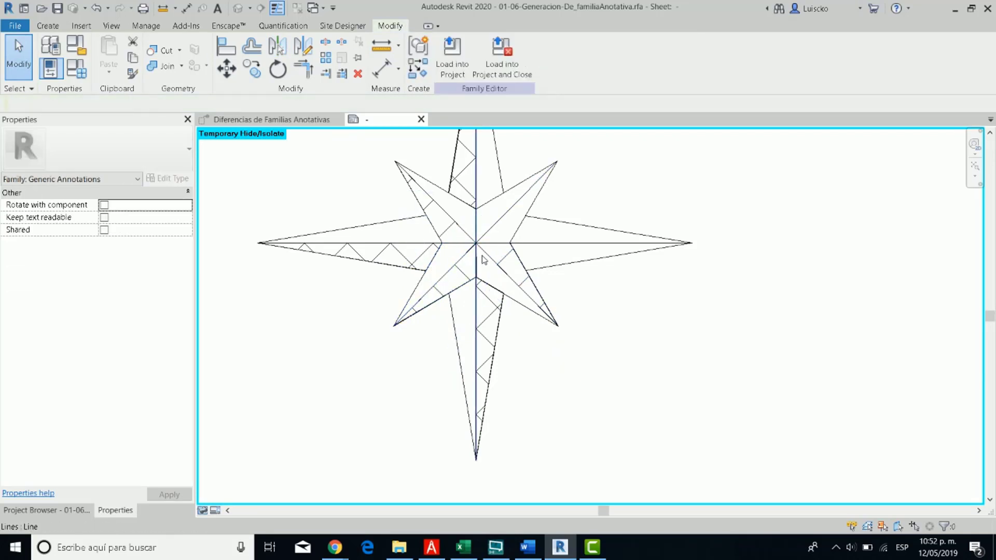
# Step: Mirror the southeast point's filled region about the horizontal axis and flip it onto the upper half of the northeast point
pyautogui.click(495, 262)
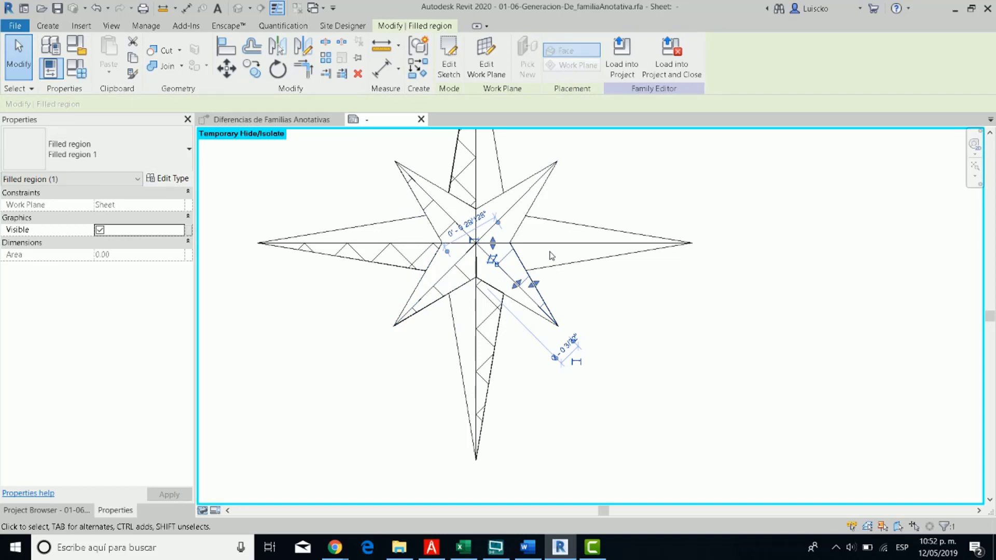
pyautogui.press('Escape')
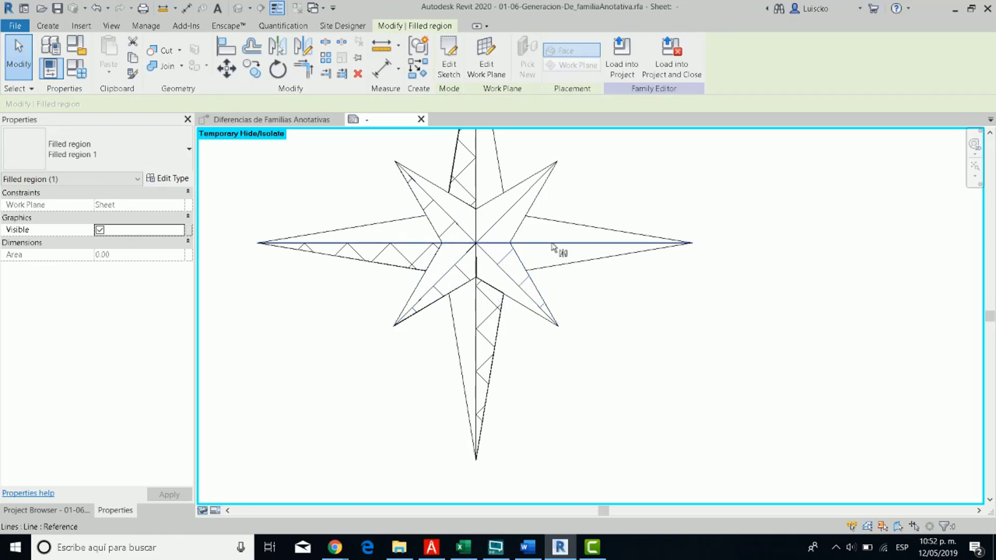
pyautogui.click(514, 232)
pyautogui.press('Escape')
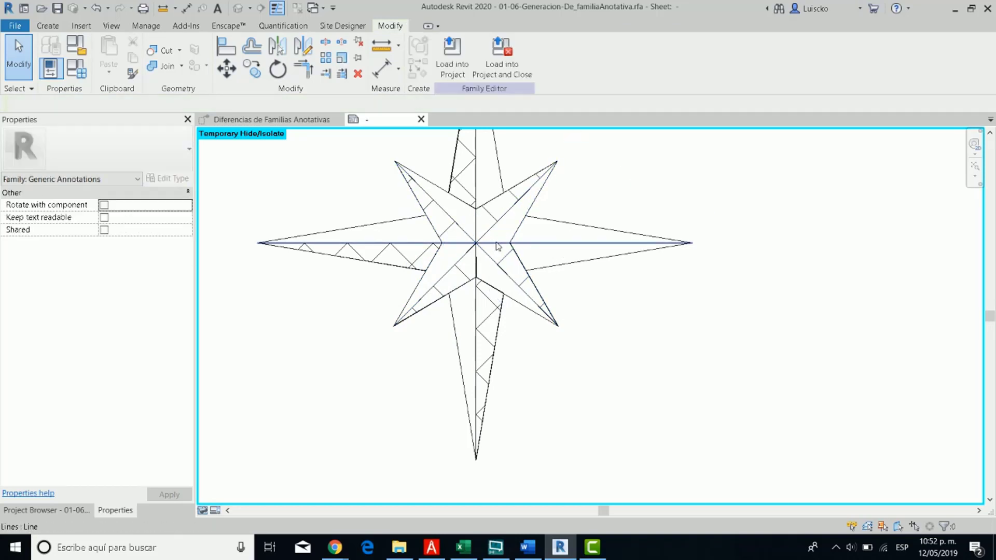
# Step: Mirror the west point's filled region to the upper half of the east point and delete the extra copy on its lower half
pyautogui.click(434, 258)
pyautogui.click(559, 259)
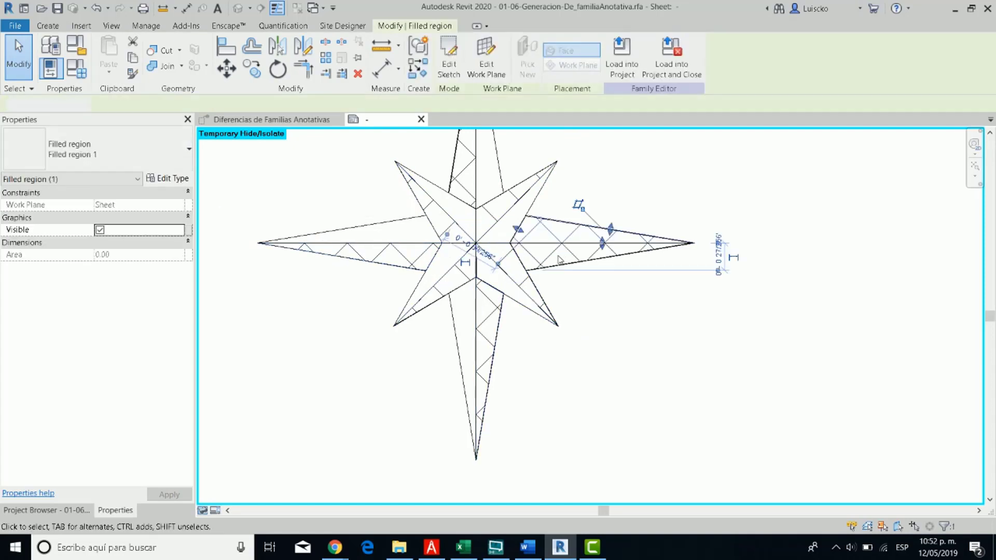
pyautogui.press('Escape')
pyautogui.click(547, 270)
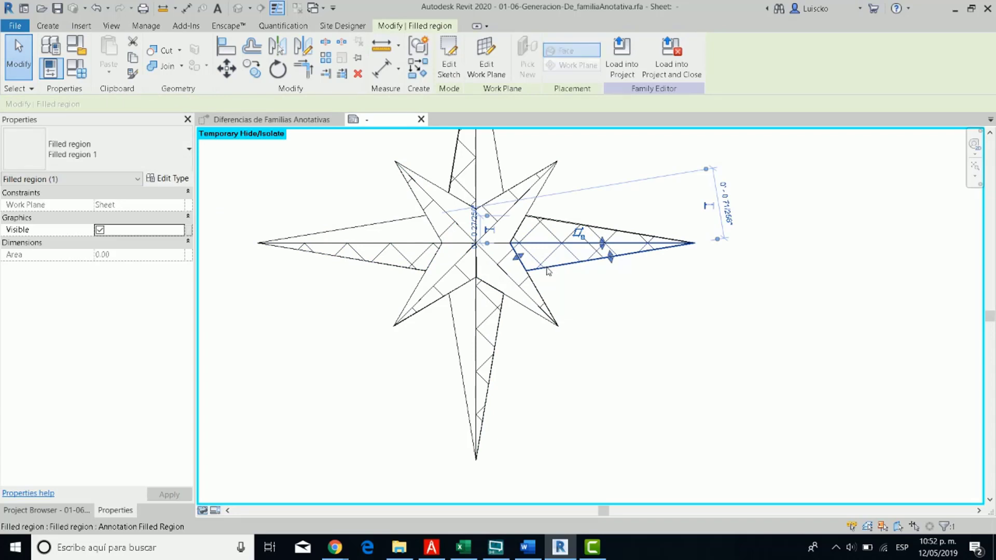
pyautogui.press('Escape')
# Step: Select the whole compass rose and filter the selection down to only the filled regions
pyautogui.scroll(-5, 539, 272)
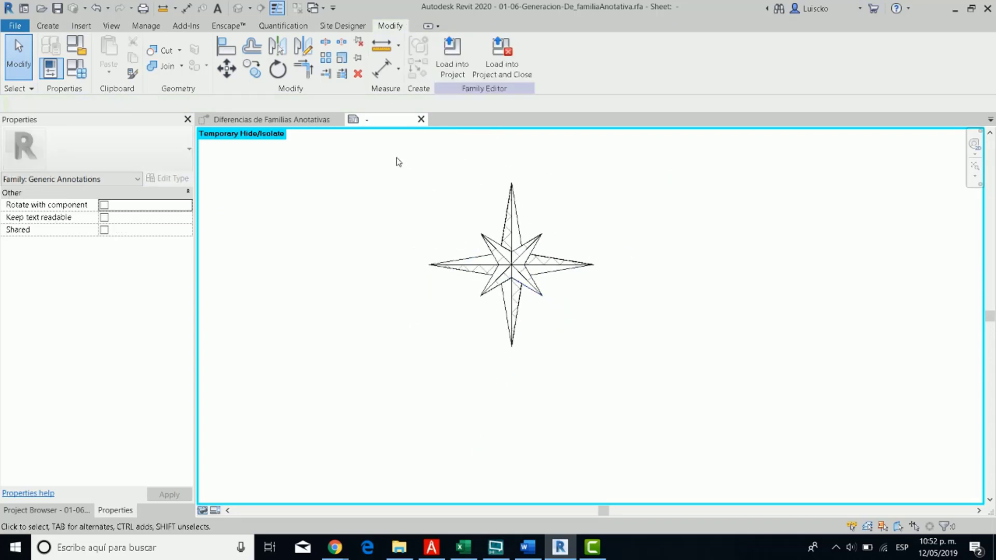
pyautogui.moveTo(389, 161); pyautogui.dragTo(630, 379)
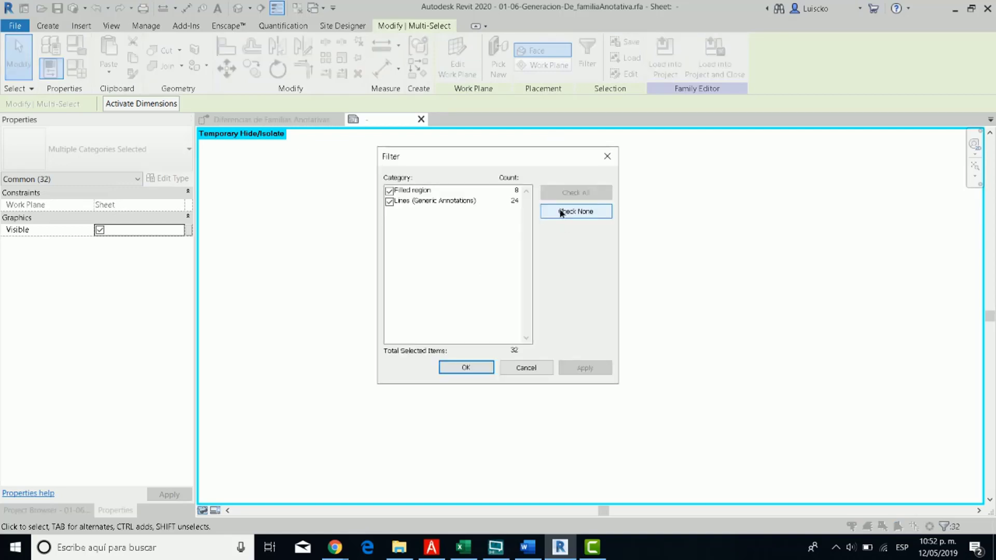
pyautogui.click(561, 212)
pyautogui.click(465, 367)
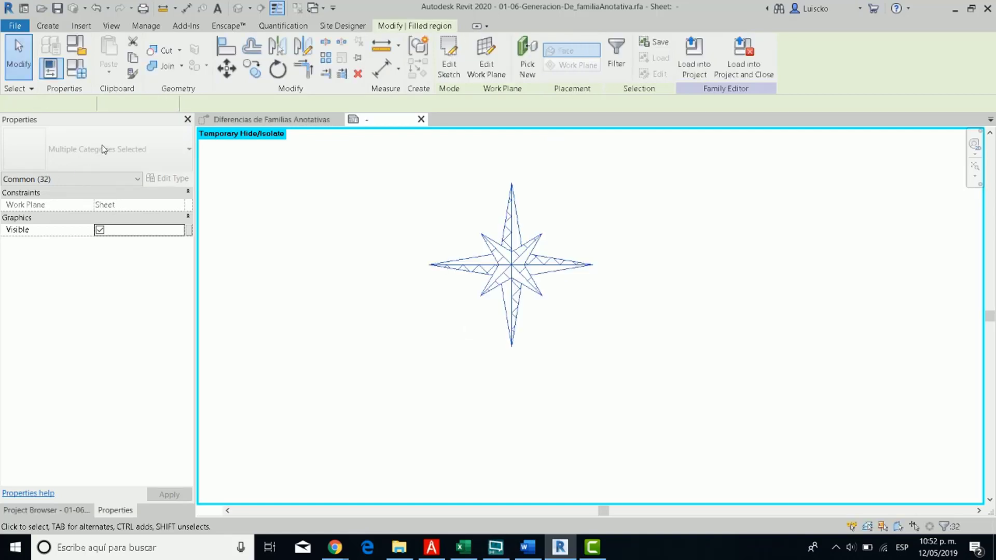
# Step: Duplicate the selected filled regions' type under the name "Filled region black"
pyautogui.click(126, 162)
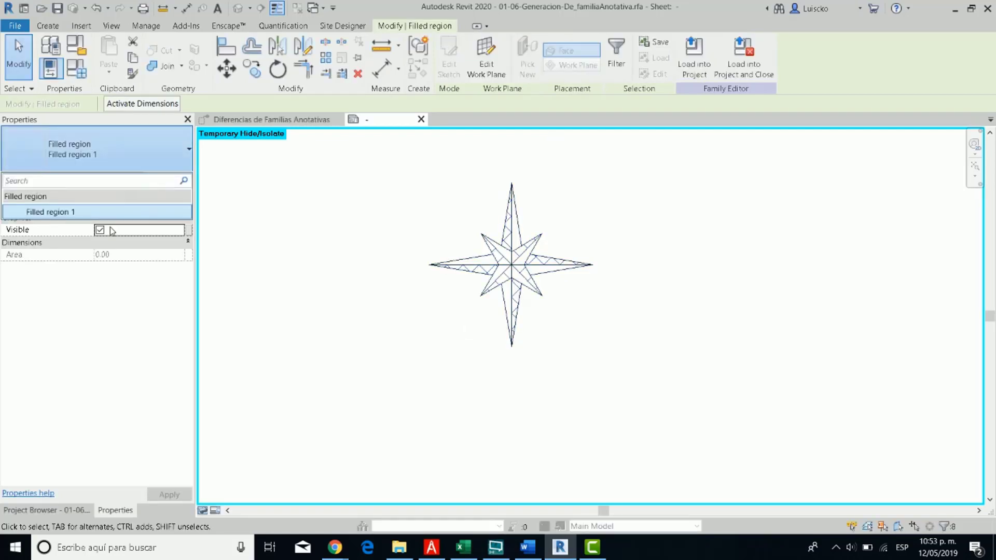
pyautogui.click(152, 146)
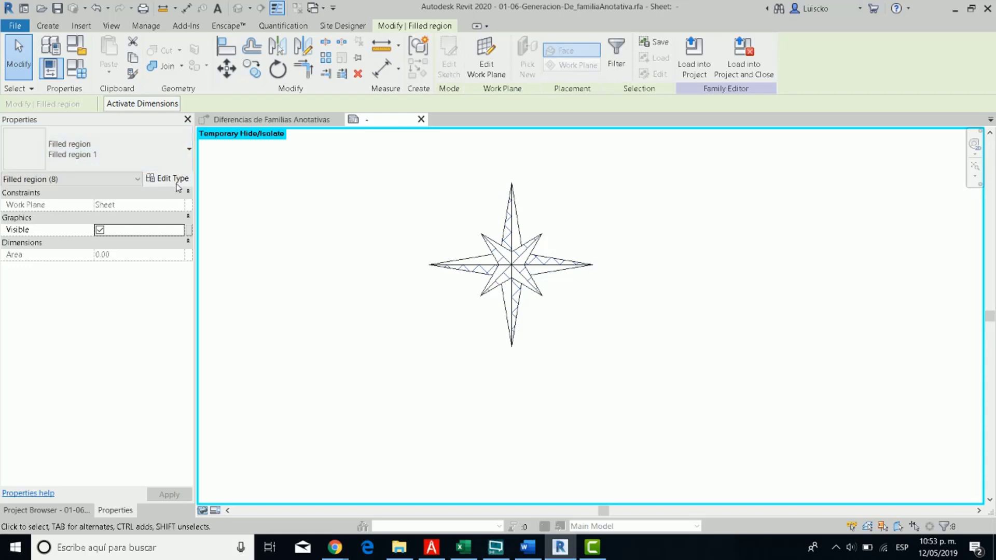
pyautogui.click(174, 179)
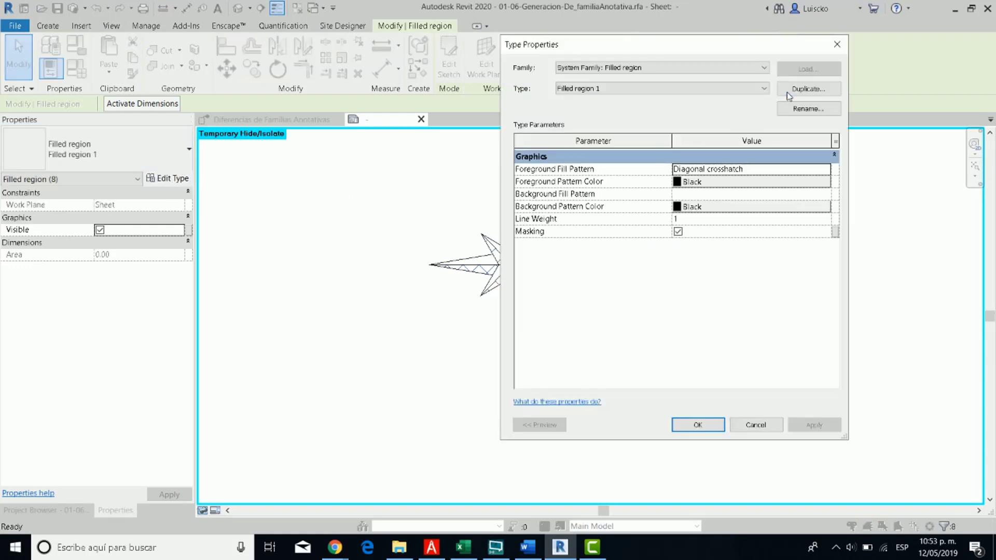
pyautogui.click(788, 91)
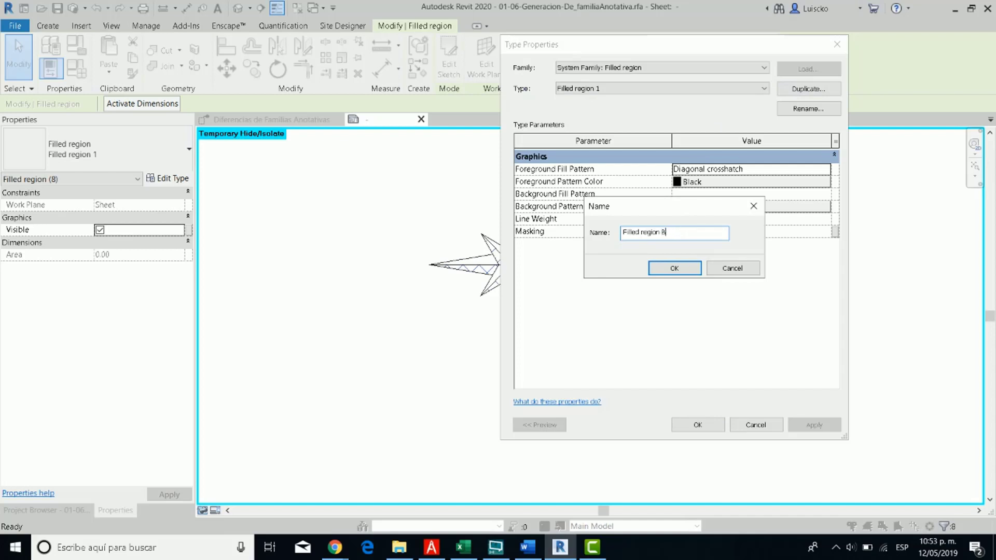
pyautogui.write('Black')
pyautogui.press('Return')
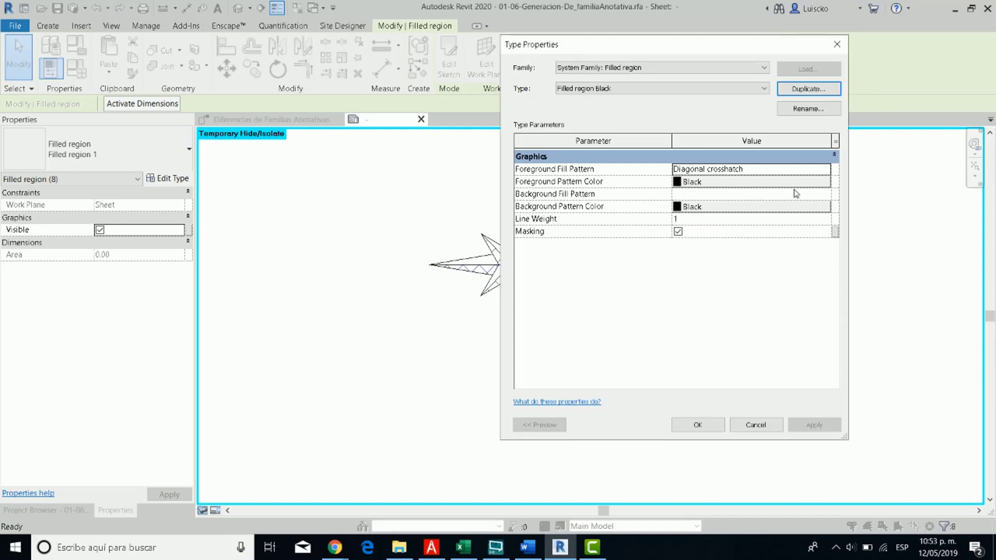
# Step: Set the new region type's foreground fill pattern to Solid fill and apply it to the selected regions
pyautogui.click(824, 171)
pyautogui.click(834, 169)
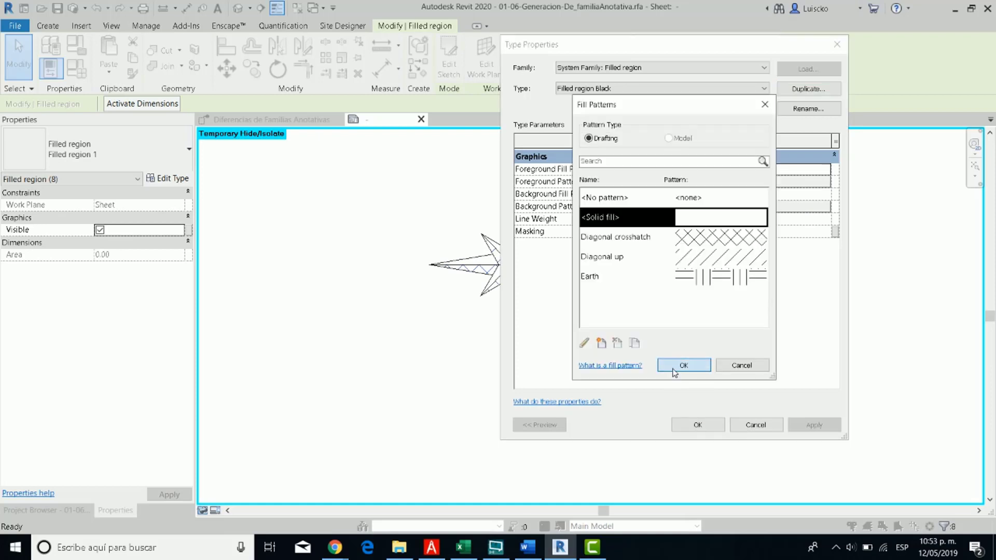
pyautogui.click(679, 380)
pyautogui.click(697, 424)
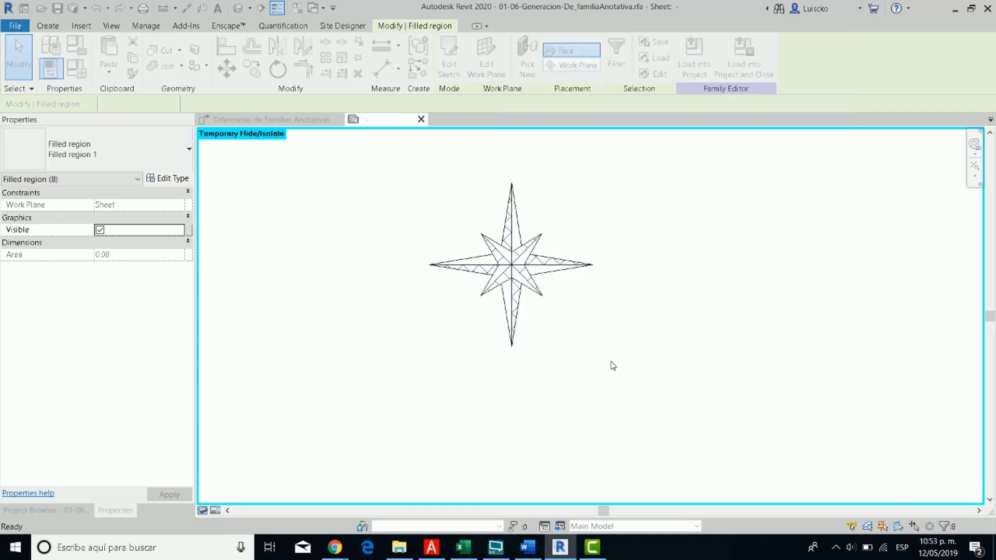
pyautogui.click(471, 348)
pyautogui.scroll(3, 493, 309)
pyautogui.scroll(-1, 424, 311)
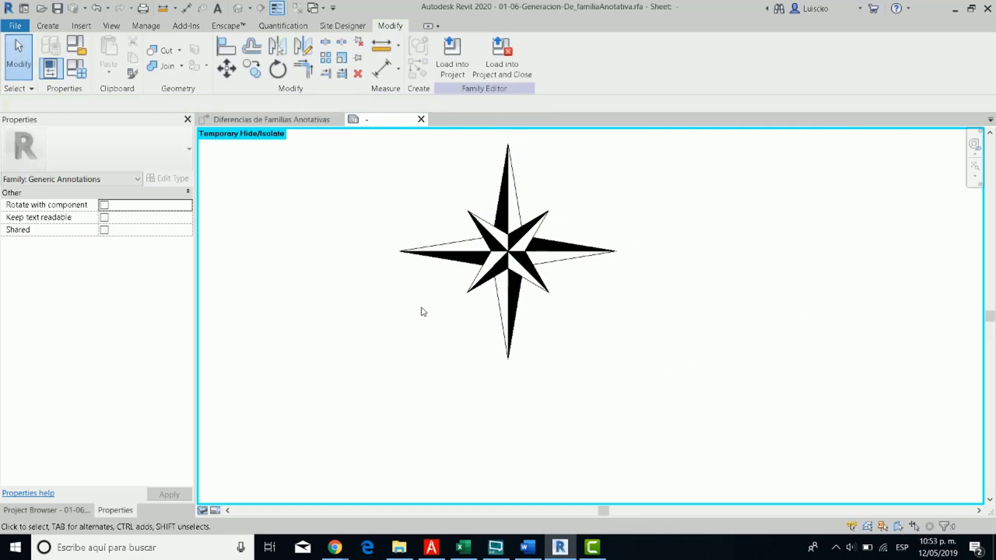
# Step: Reset the temporary hide to bring back the imported compass rose with its N label
pyautogui.press('h')
pyautogui.press('r')
pyautogui.scroll(-1, 456, 270)
pyautogui.moveTo(455, 270); pyautogui.dragTo(436, 394, button='middle')
pyautogui.scroll(2, 482, 278)
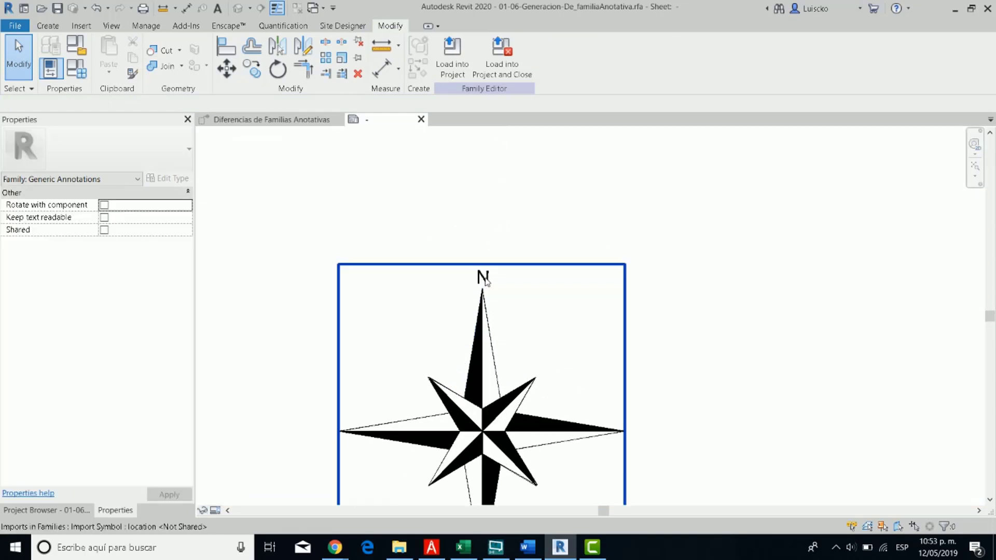
# Step: Place a text note reading "N" and move it directly above the tip of the north point
pyautogui.click(47, 26)
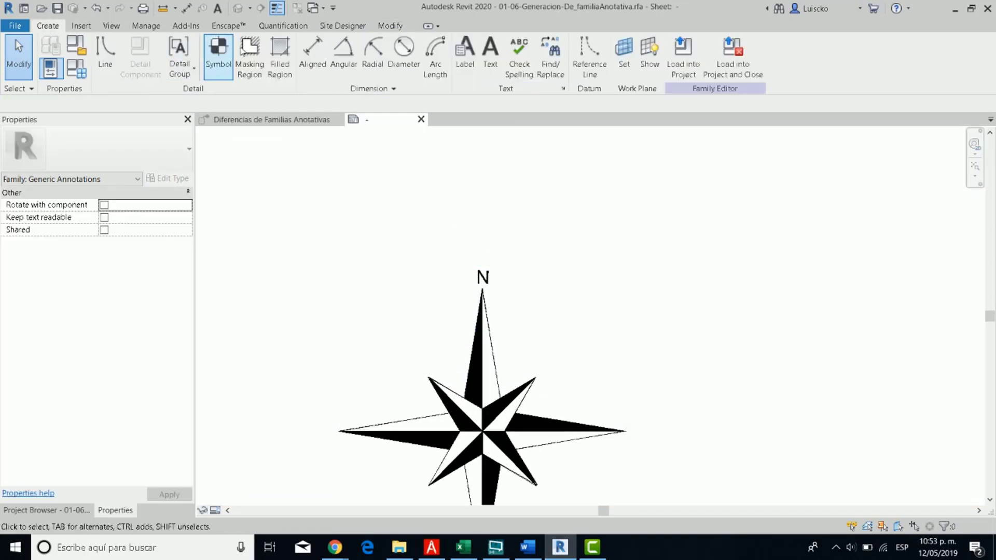
pyautogui.click(490, 50)
pyautogui.scroll(2, 475, 280)
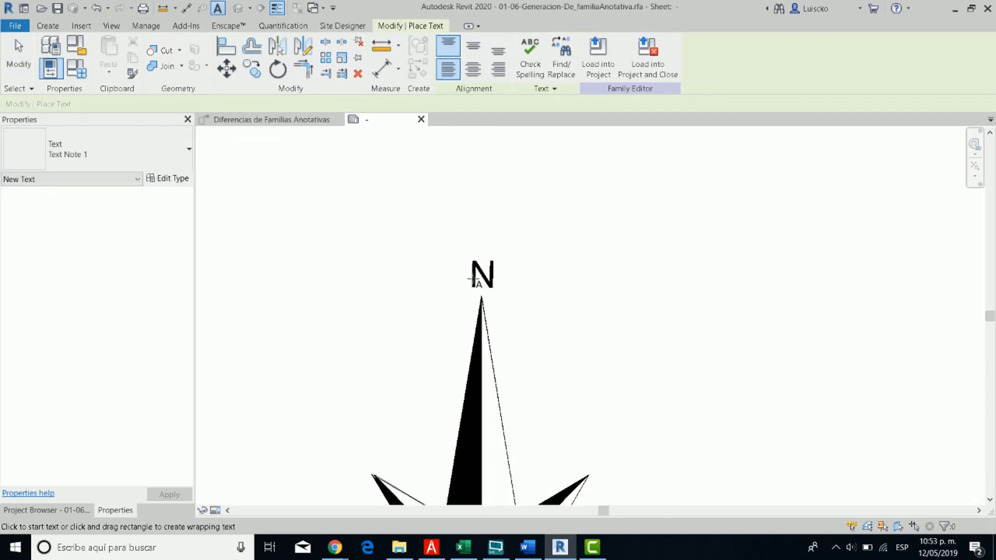
pyautogui.click(474, 278)
pyautogui.write('N')
pyautogui.press('Escape')
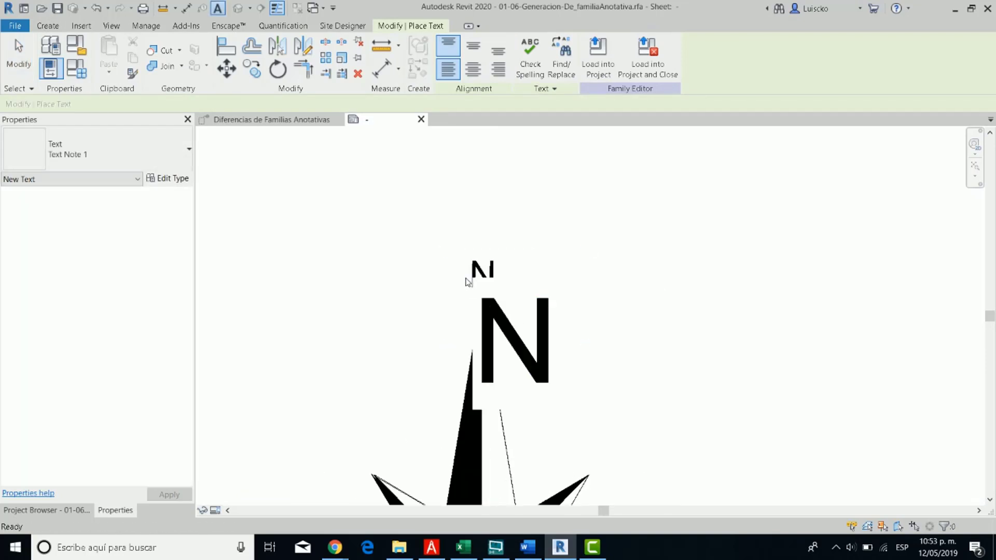
pyautogui.press('Escape')
pyautogui.click(497, 327)
pyautogui.moveTo(446, 251); pyautogui.dragTo(408, 154)
# Step: Duplicate the N text note's type under the name "Arial 3 mm"
pyautogui.click(167, 178)
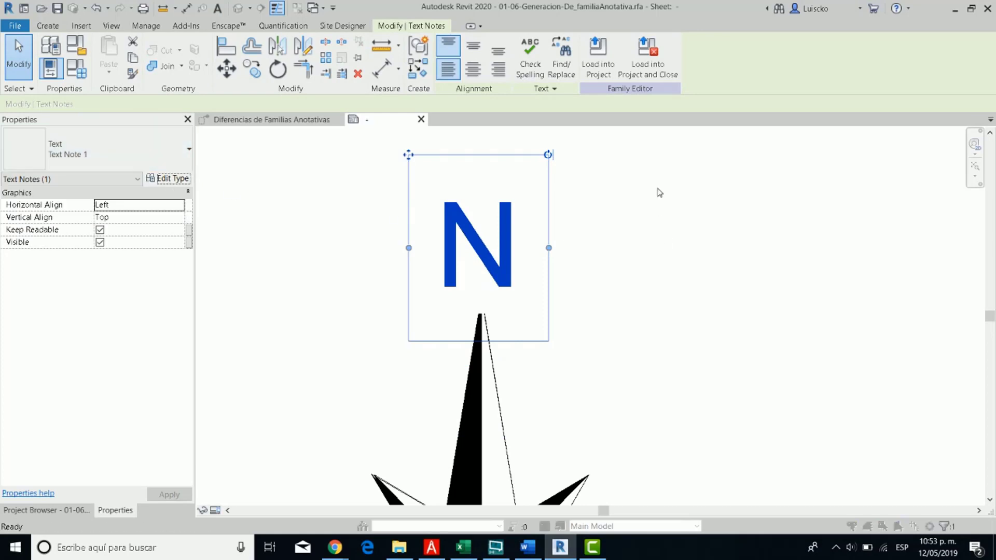
pyautogui.click(813, 99)
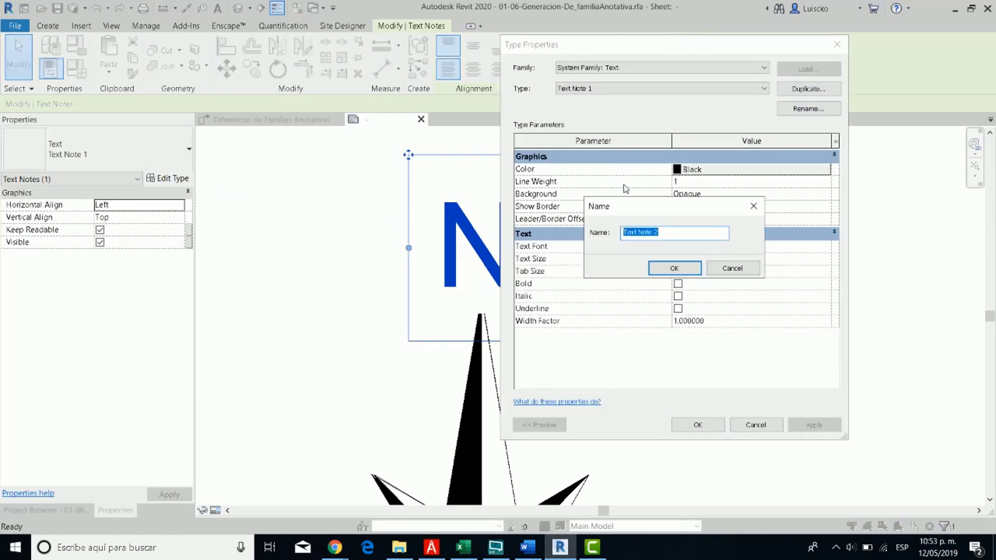
pyautogui.write('aRIA')
pyautogui.press('BackSpace')
pyautogui.press('BackSpace')
pyautogui.press('BackSpace')
pyautogui.press('BackSpace')
pyautogui.write('Arial')
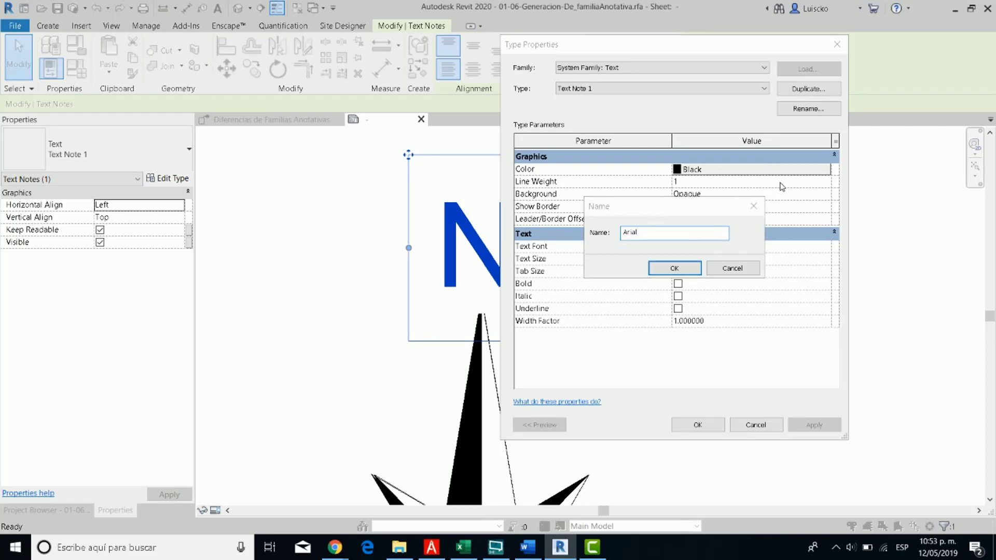
pyautogui.moveTo(648, 210); pyautogui.dragTo(519, 254)
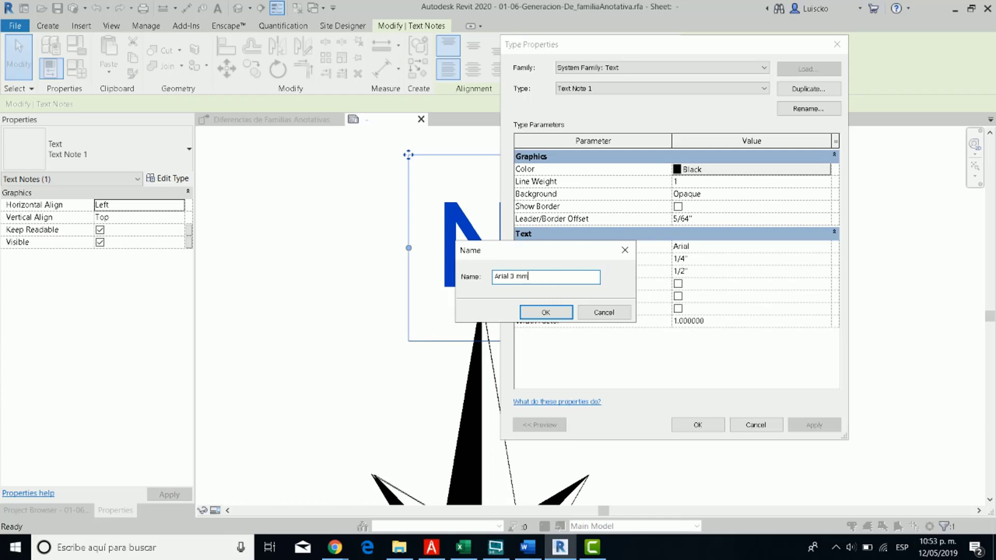
pyautogui.click(532, 307)
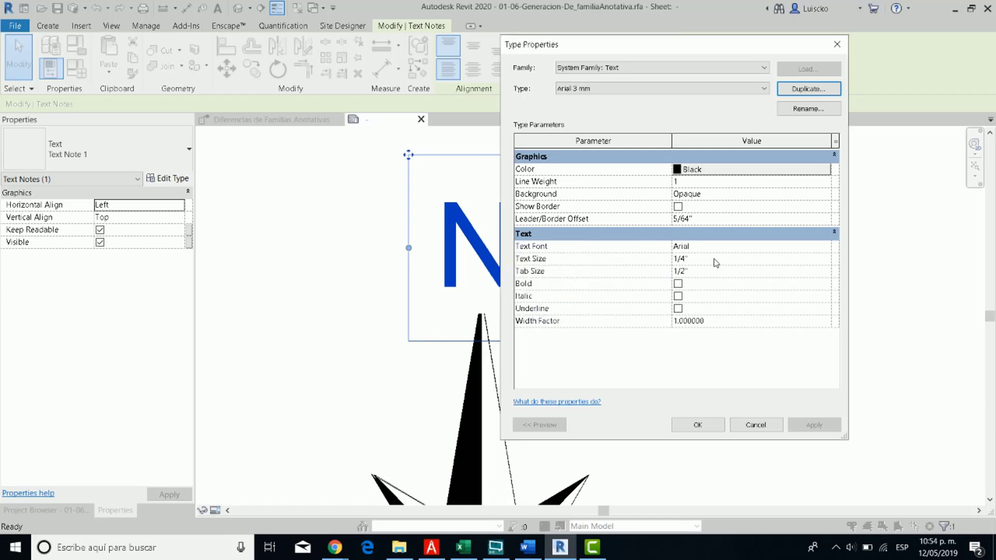
# Step: Set the new text type's text size and tab size to 3 mm and apply it to the N label
pyautogui.click(714, 258)
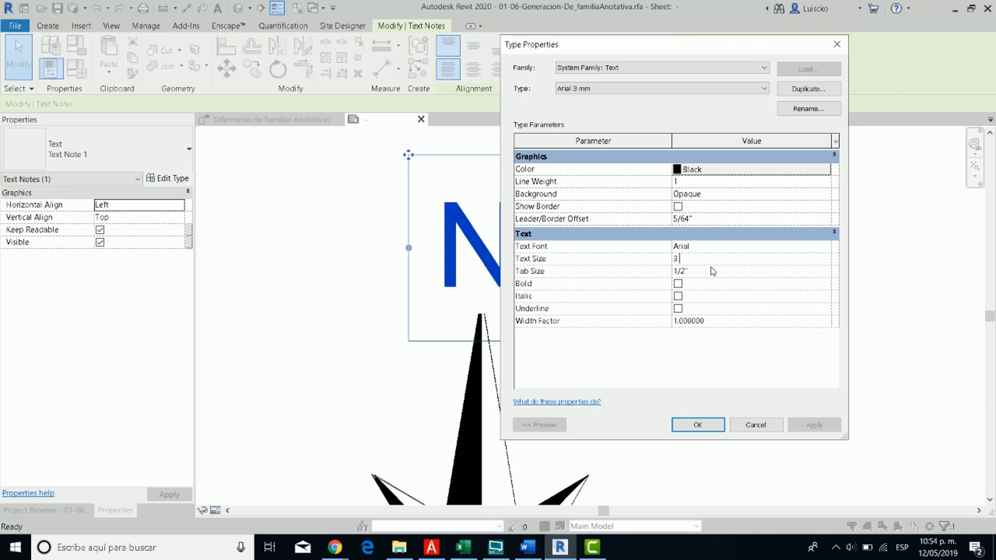
pyautogui.write('3 mm')
pyautogui.click(703, 272)
pyautogui.write('3 mm')
pyautogui.click(697, 425)
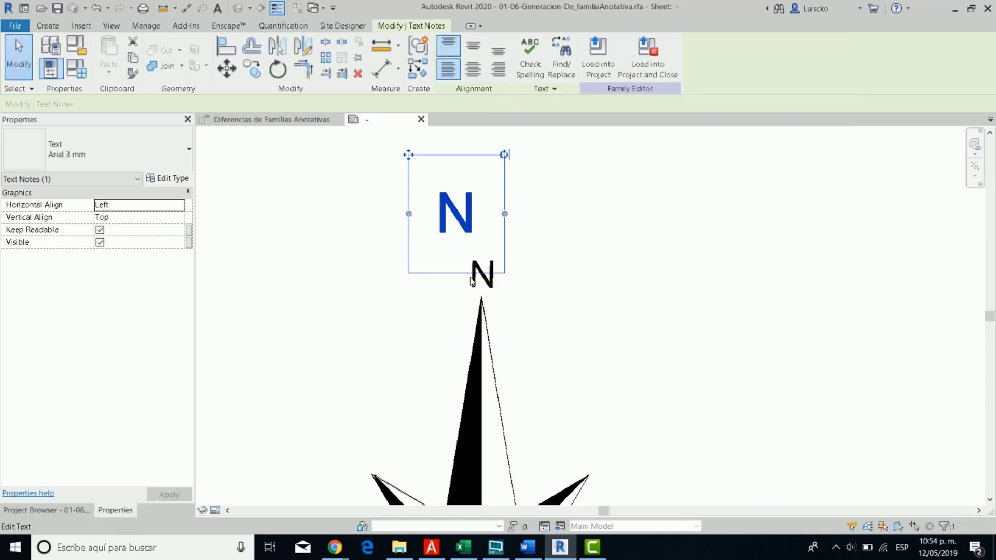
# Step: Move the N label down so it sits centred just above the tip of the north point
pyautogui.moveTo(408, 154); pyautogui.dragTo(435, 189)
pyautogui.scroll(-3, 442, 209)
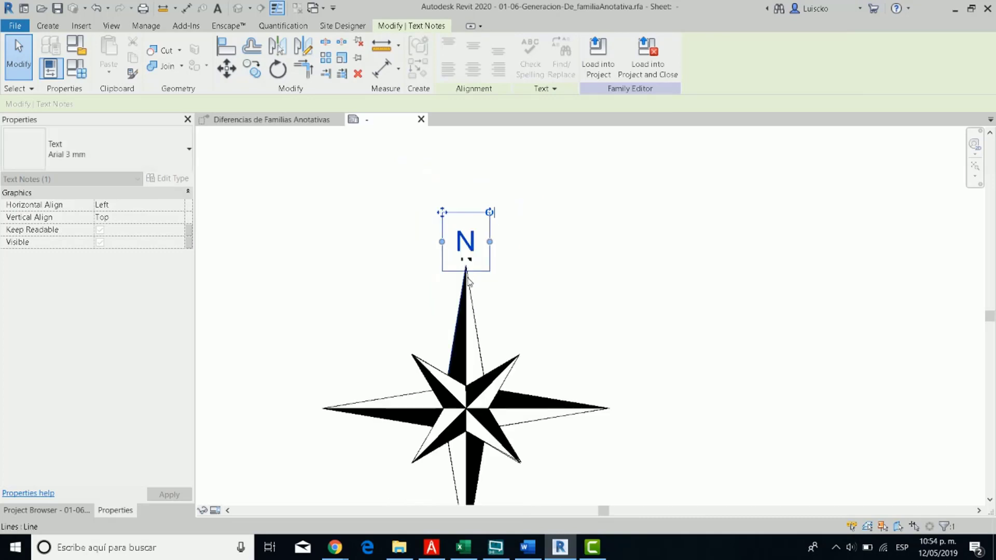
pyautogui.scroll(-4, 498, 291)
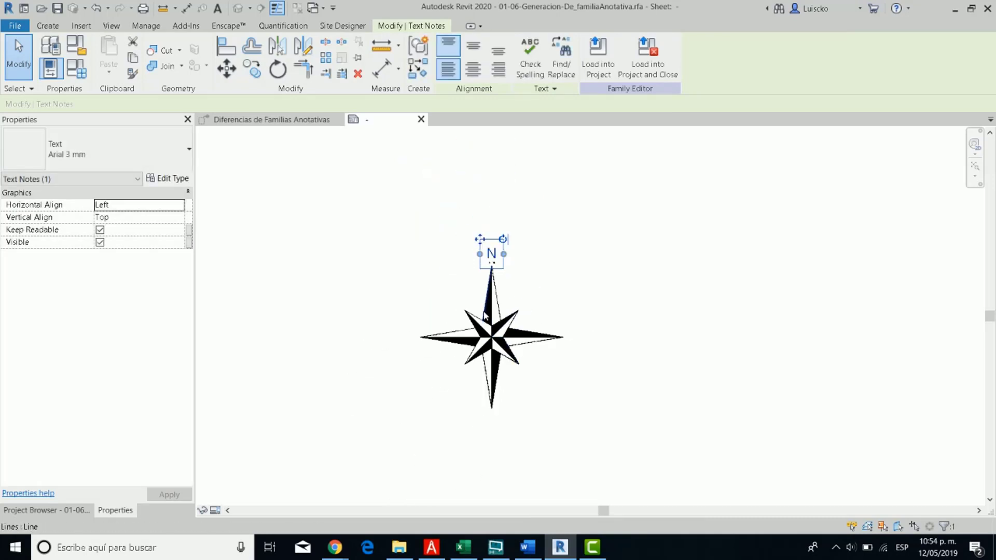
pyautogui.press('Escape')
pyautogui.scroll(-1, 496, 429)
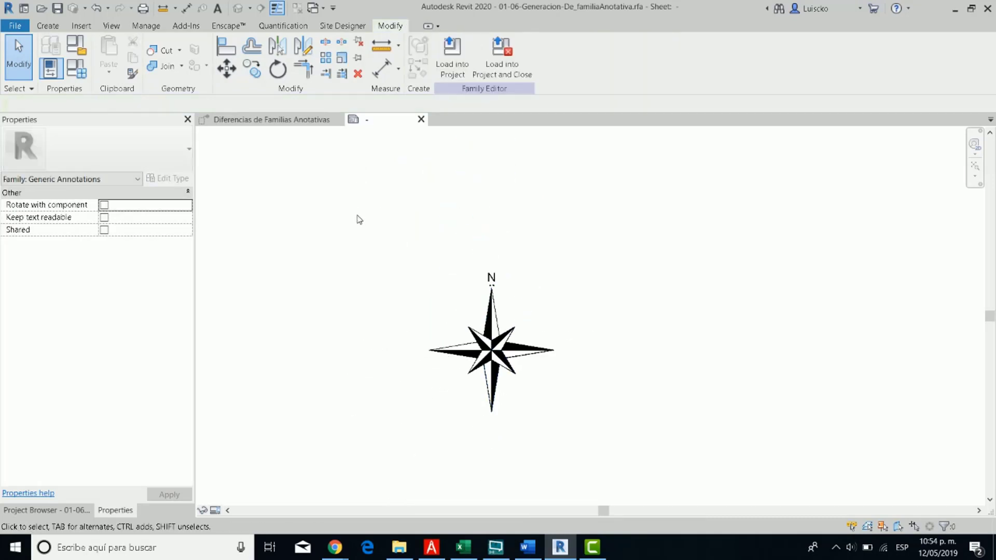
# Step: Filter the whole compass rose selection to only Imports in Families and delete the imported CAD drawing
pyautogui.moveTo(277, 209); pyautogui.dragTo(609, 486)
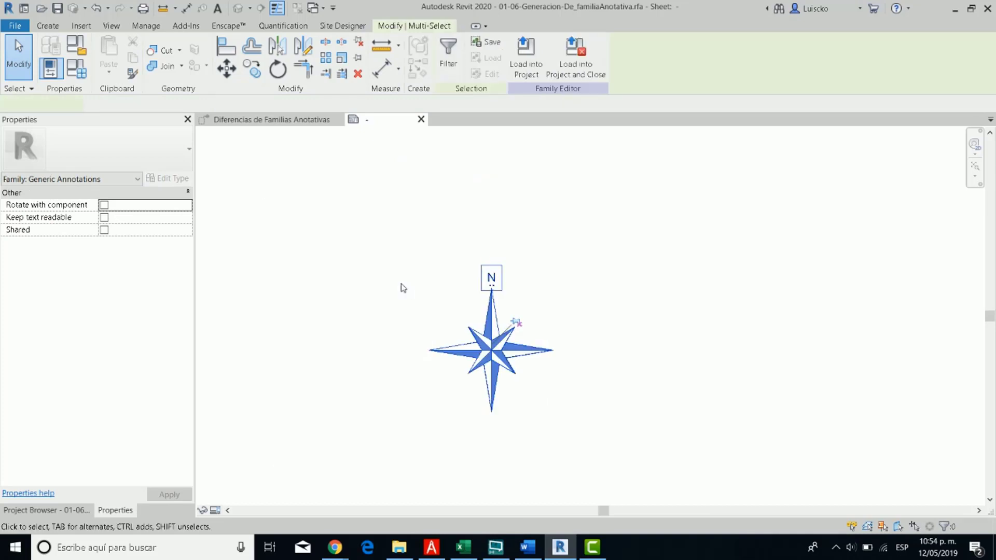
pyautogui.click(447, 59)
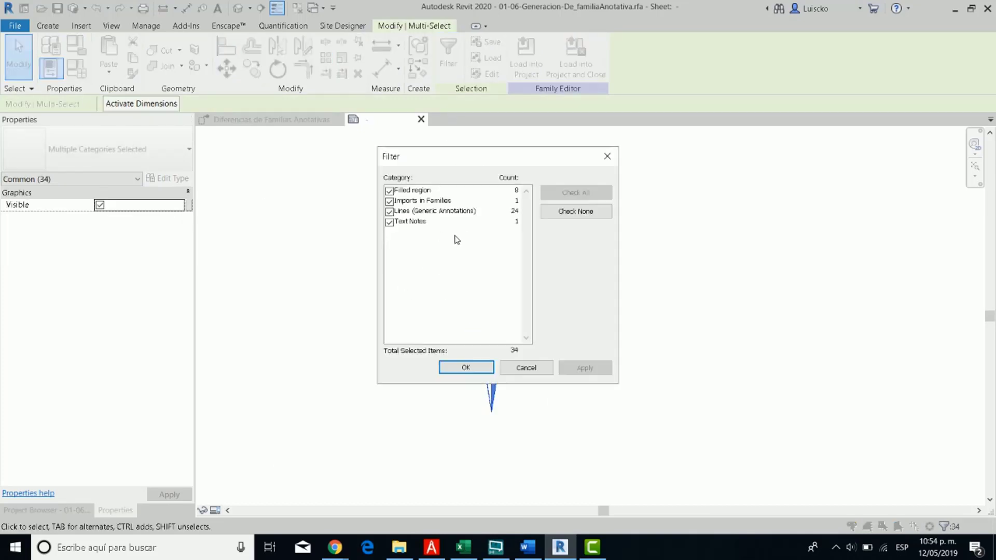
pyautogui.click(575, 211)
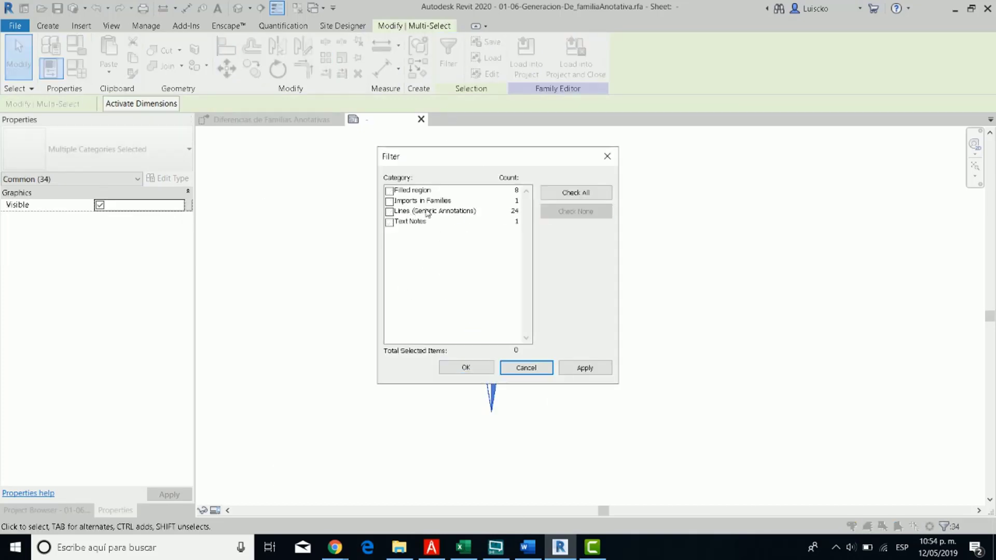
pyautogui.click(388, 201)
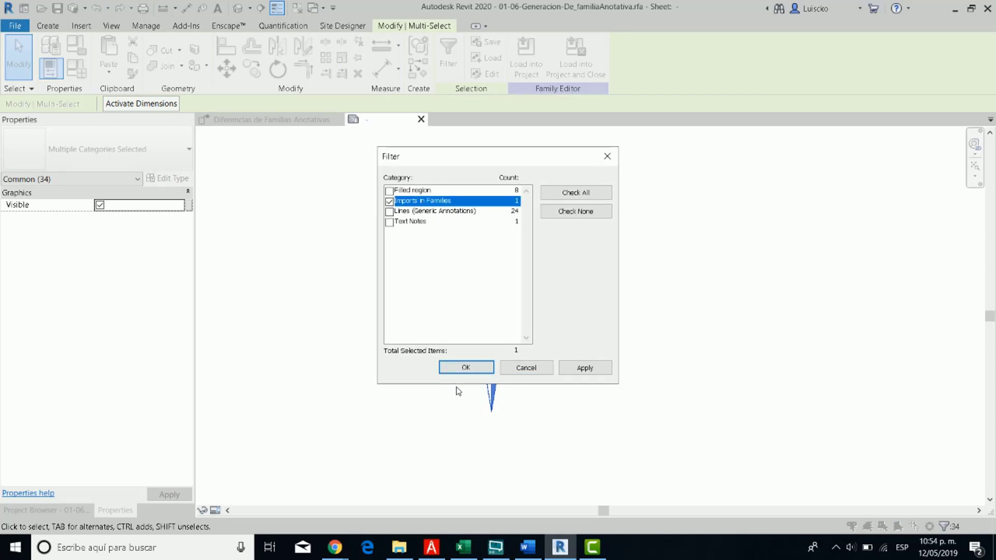
pyautogui.click(457, 370)
pyautogui.press('Delete')
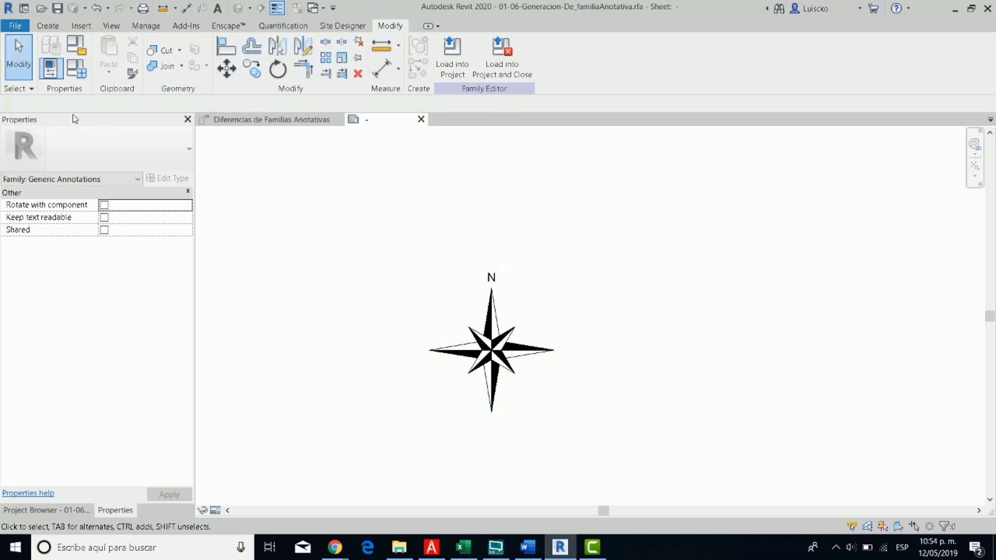
# Step: Save the north arrow family and load it into the open project
pyautogui.click(57, 10)
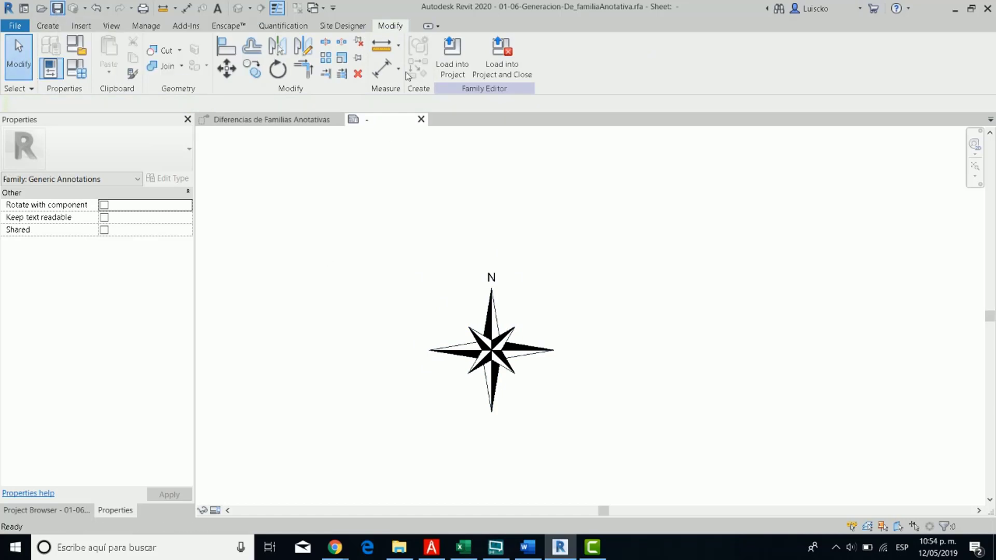
pyautogui.click(448, 65)
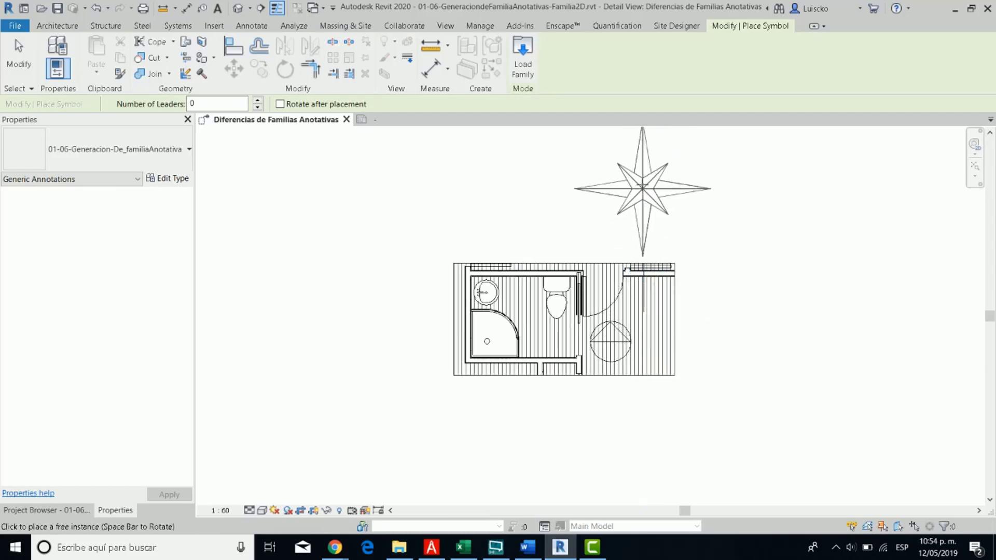
# Step: Place one north arrow symbol on the floor area beside the bathroom in the detail view
pyautogui.scroll(2, 651, 249)
pyautogui.click(634, 362)
pyautogui.scroll(-4, 640, 410)
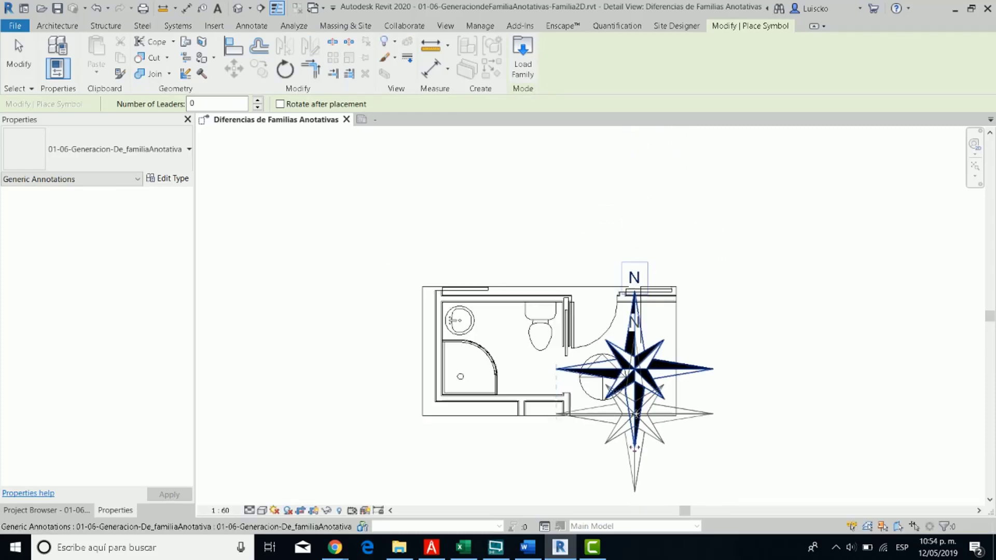
pyautogui.press('Escape')
# Step: Set the detail view's scale to 1:5
pyautogui.scroll(3, 668, 418)
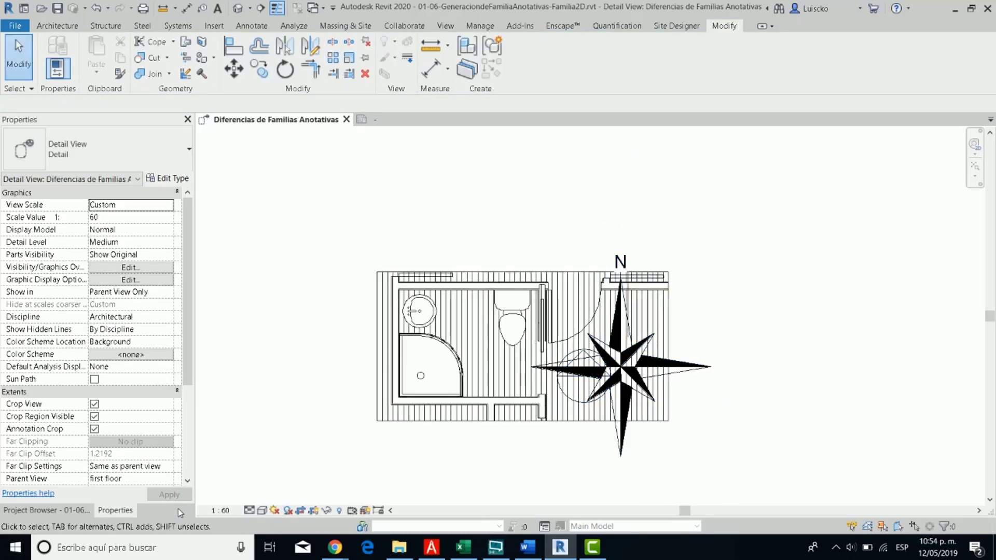
pyautogui.click(224, 511)
pyautogui.click(223, 373)
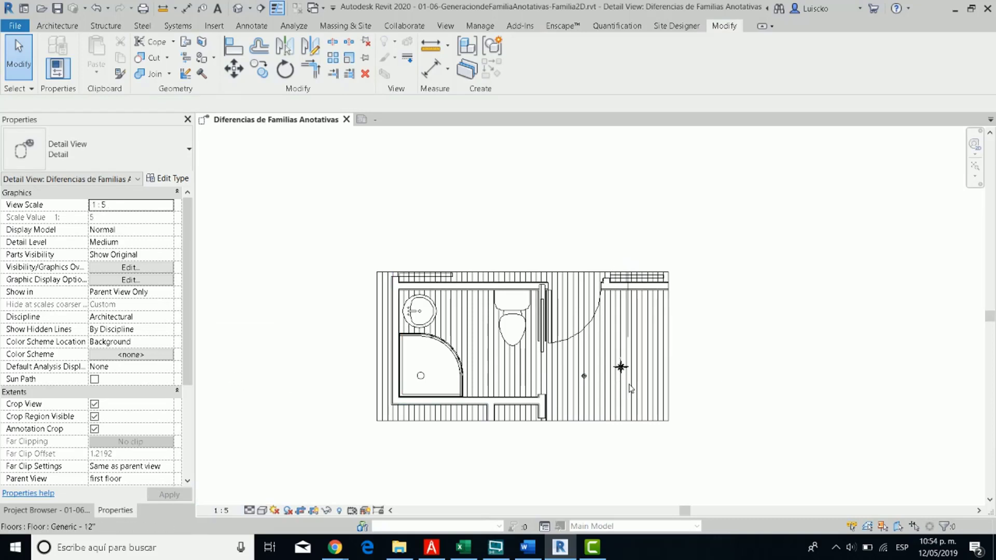
# Step: Move the north arrow closer to the circular symbol beside it and slightly higher on the plan
pyautogui.scroll(2, 624, 378)
pyautogui.scroll(3, 624, 378)
pyautogui.click(575, 312)
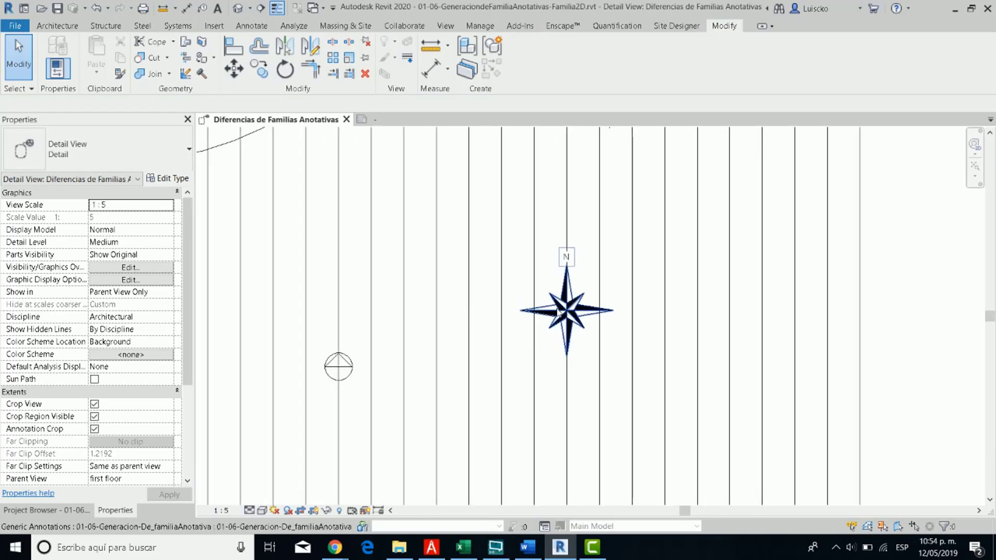
pyautogui.moveTo(574, 312); pyautogui.dragTo(475, 283)
pyautogui.scroll(-3, 606, 473)
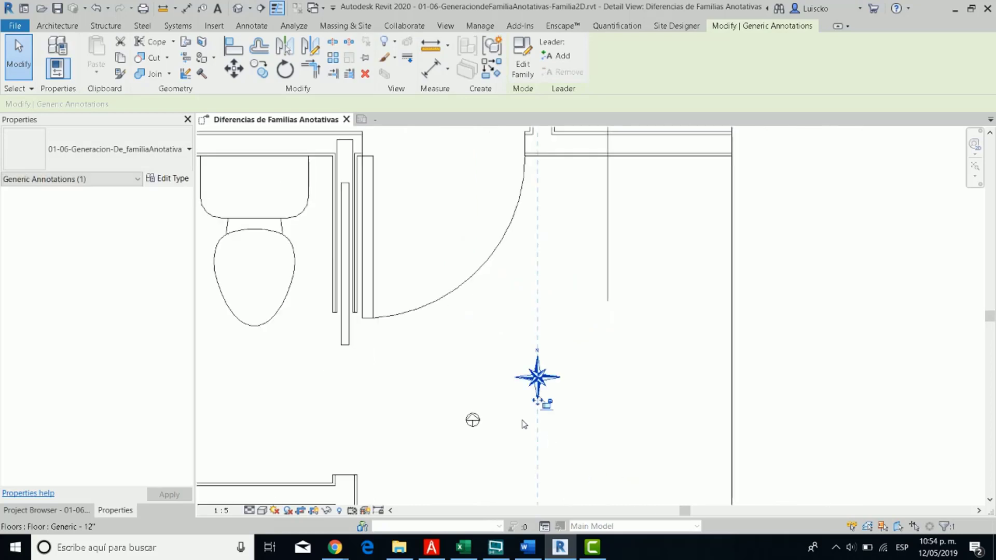
# Step: Choose a different scale for the detail view
pyautogui.click(214, 512)
pyautogui.click(218, 411)
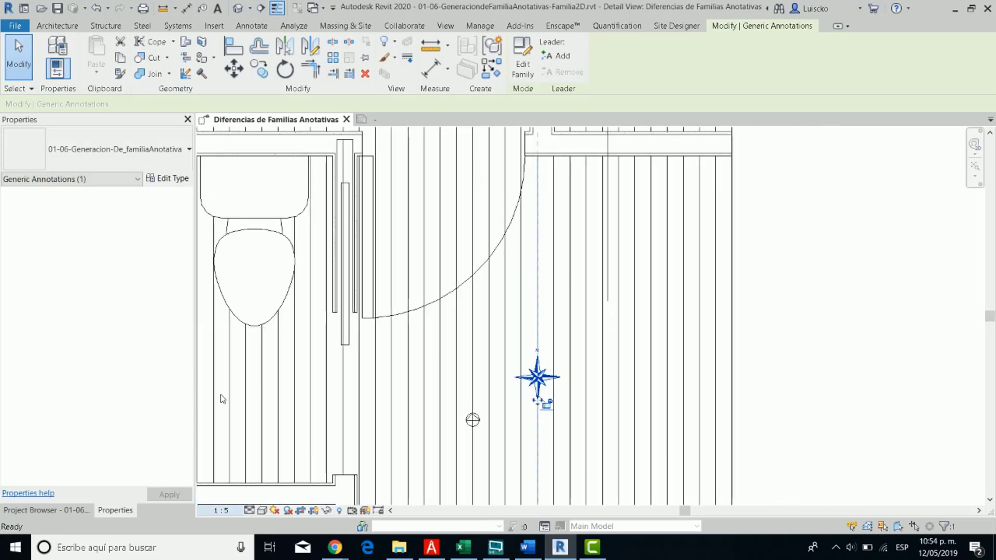